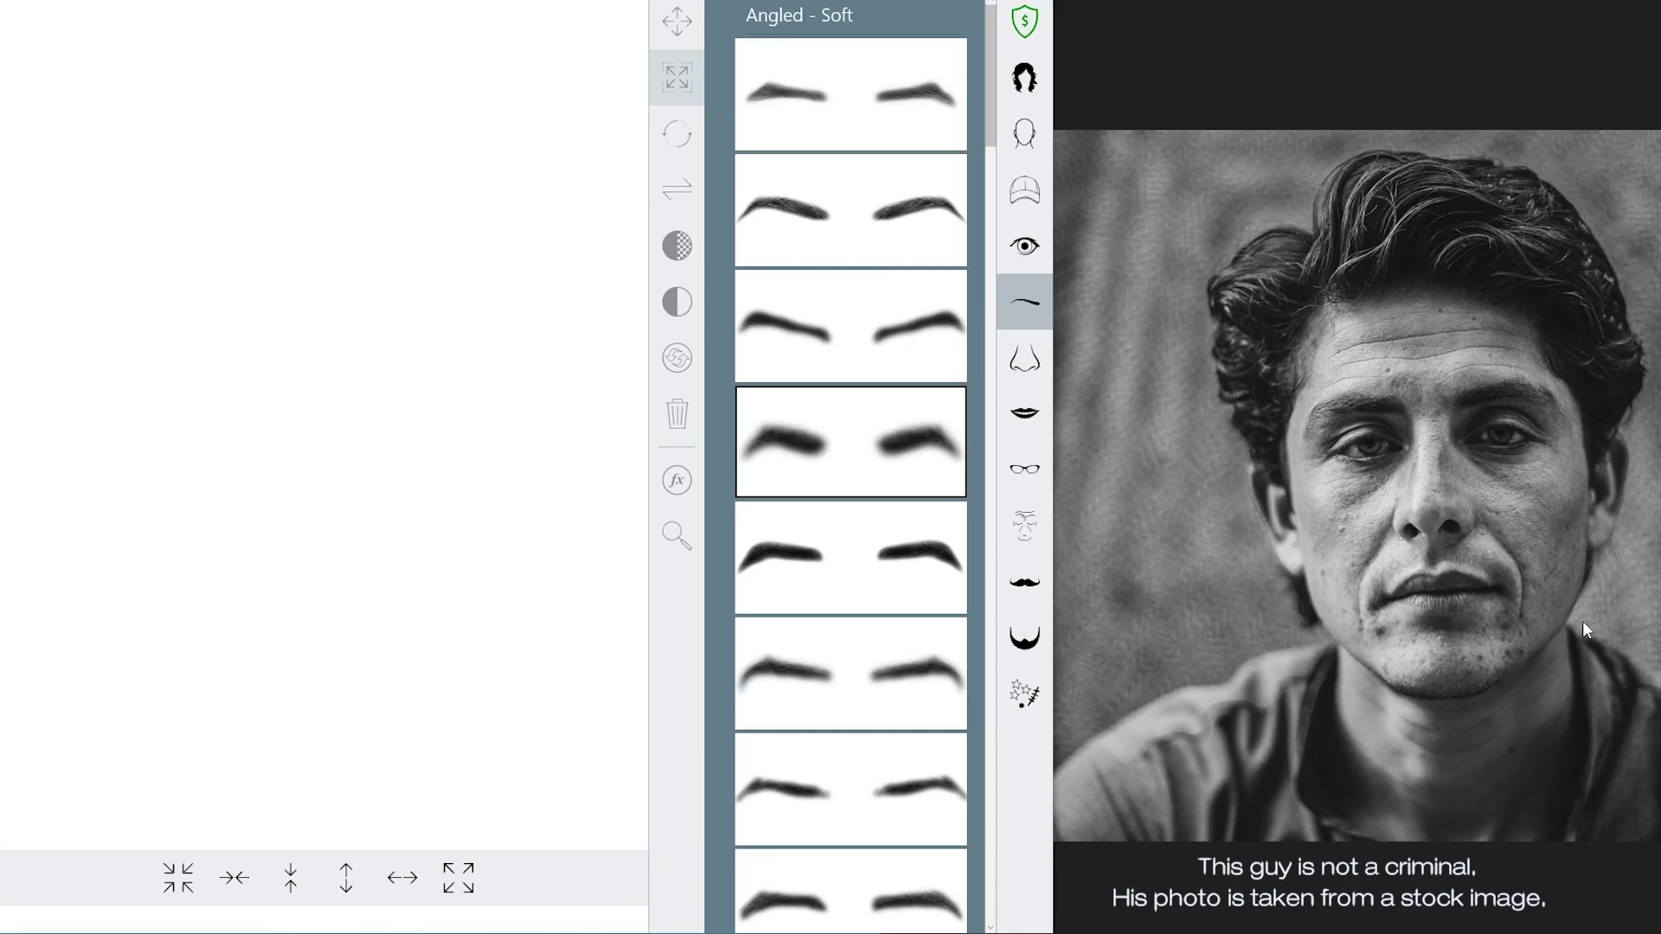
- Add the short hairstyle HR0041 and the head shape in the fourth row, second column, to the composite
click(1024, 78)
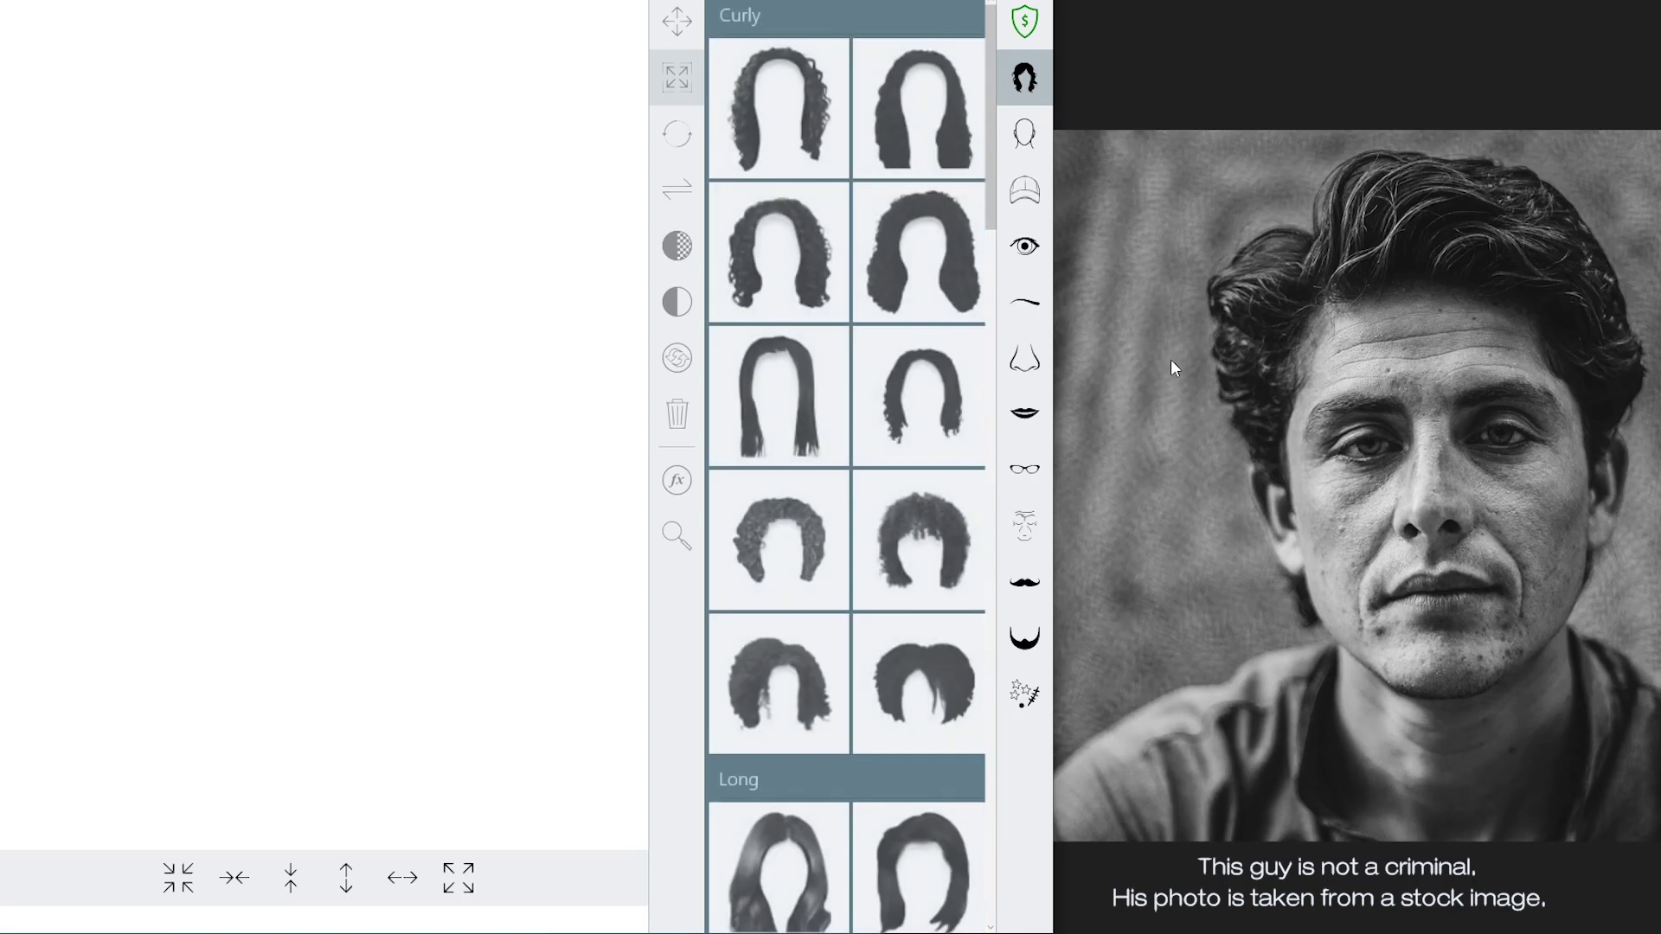
scroll(932, 482, down, 1)
scroll(932, 482, down, 15)
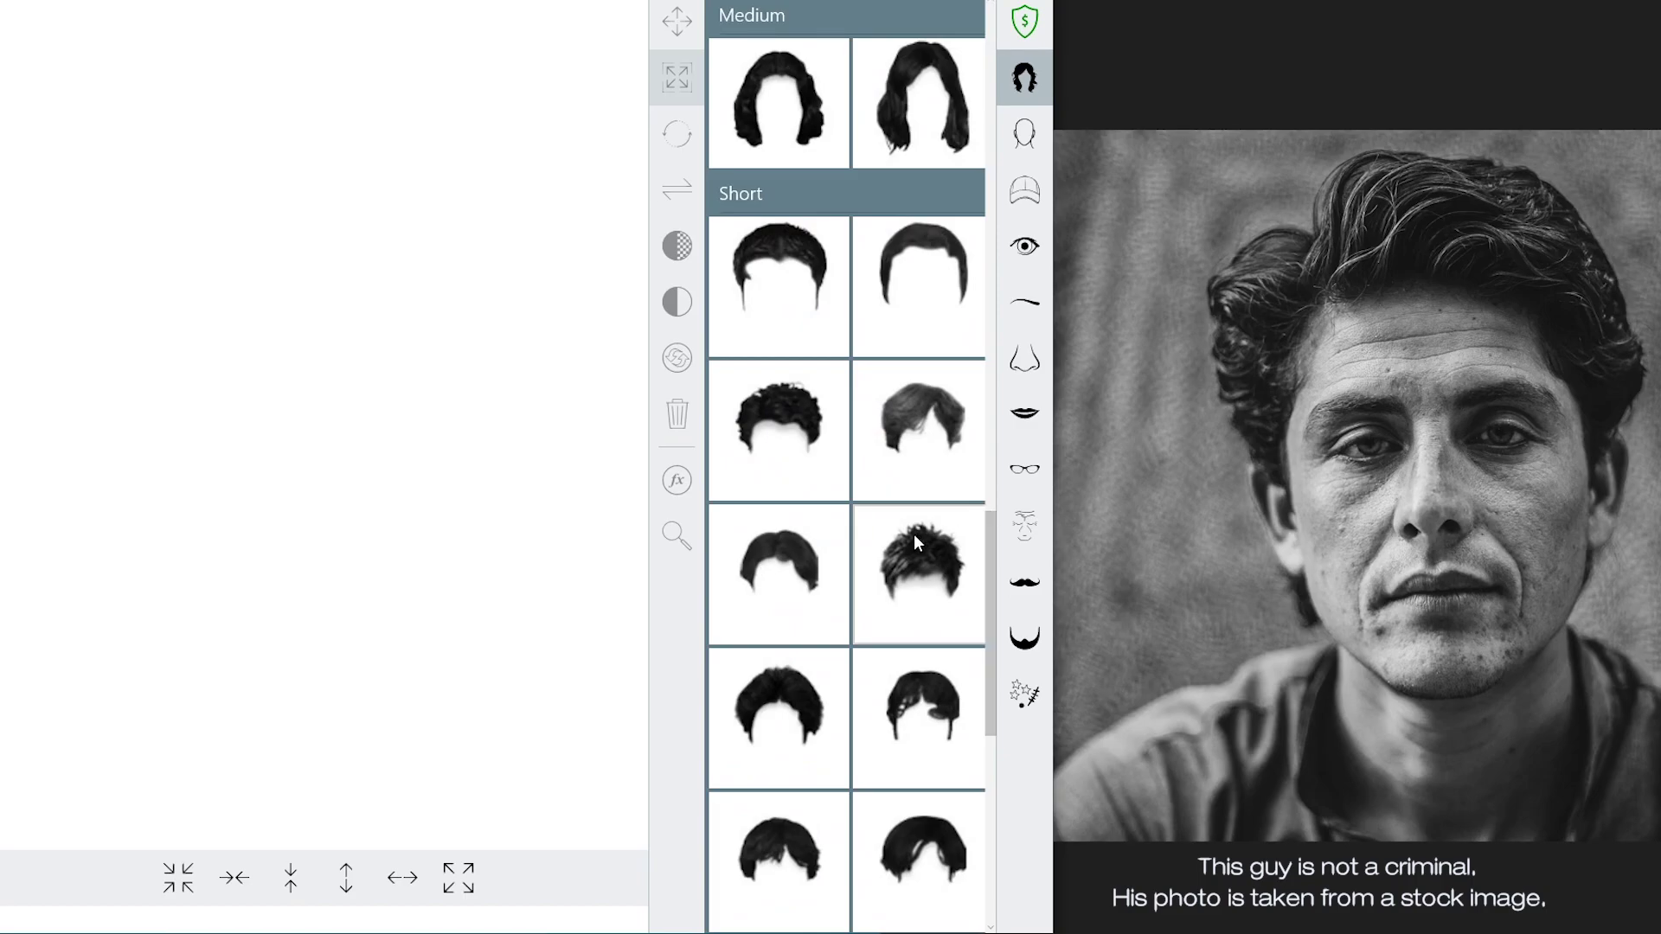
click(806, 560)
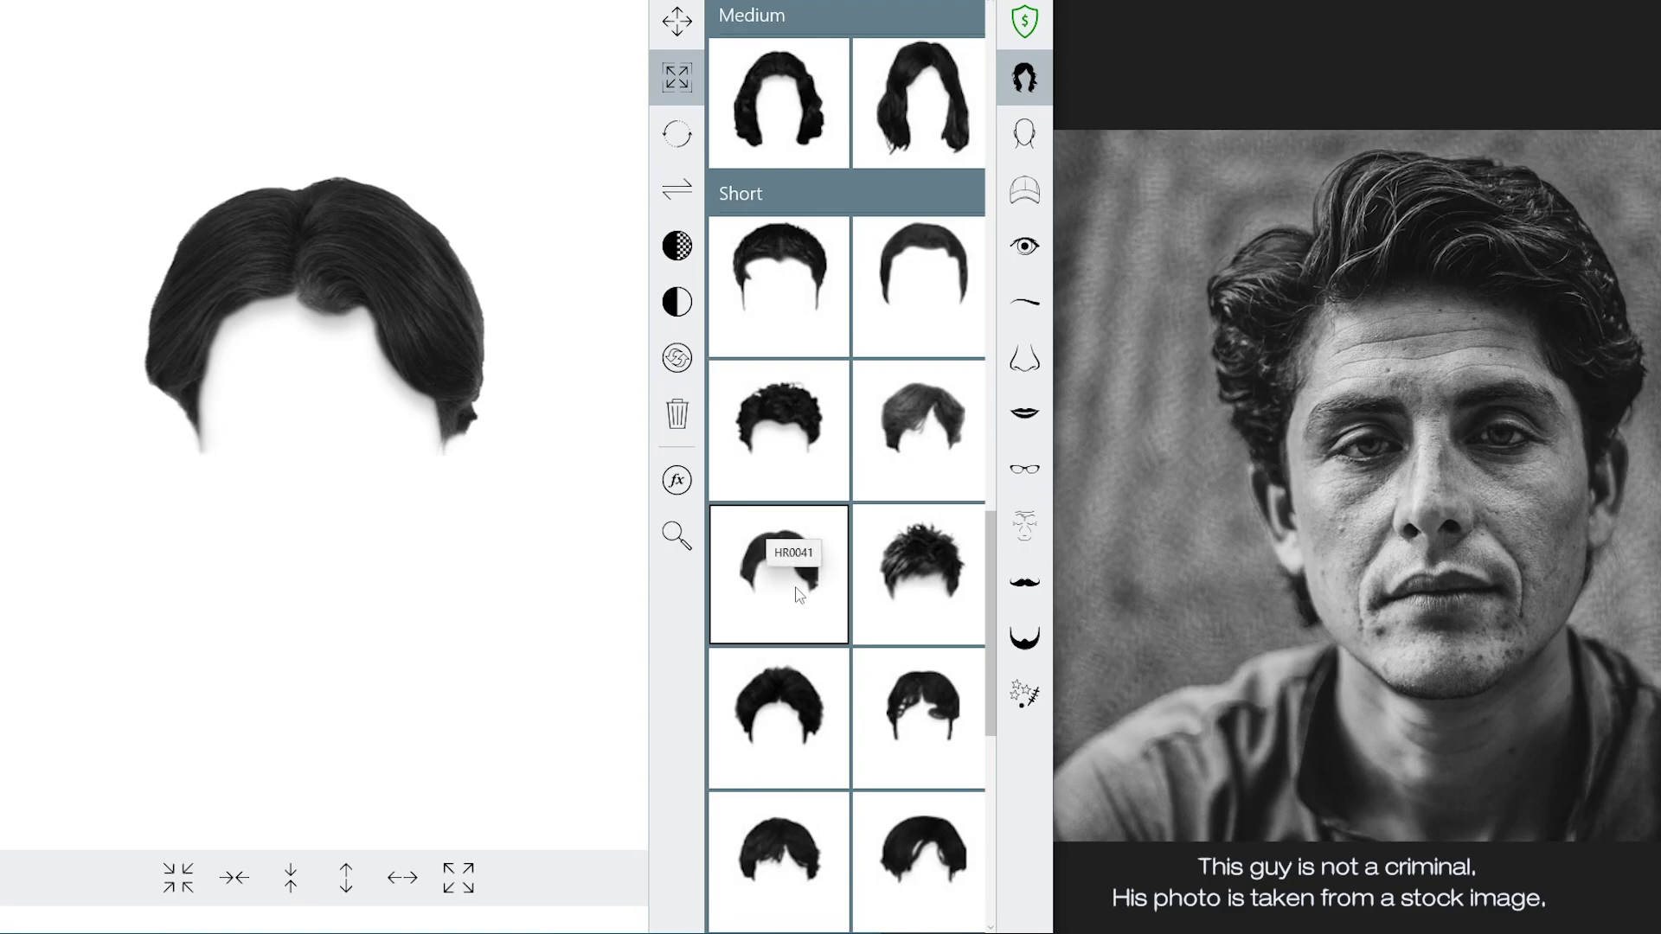
click(1025, 133)
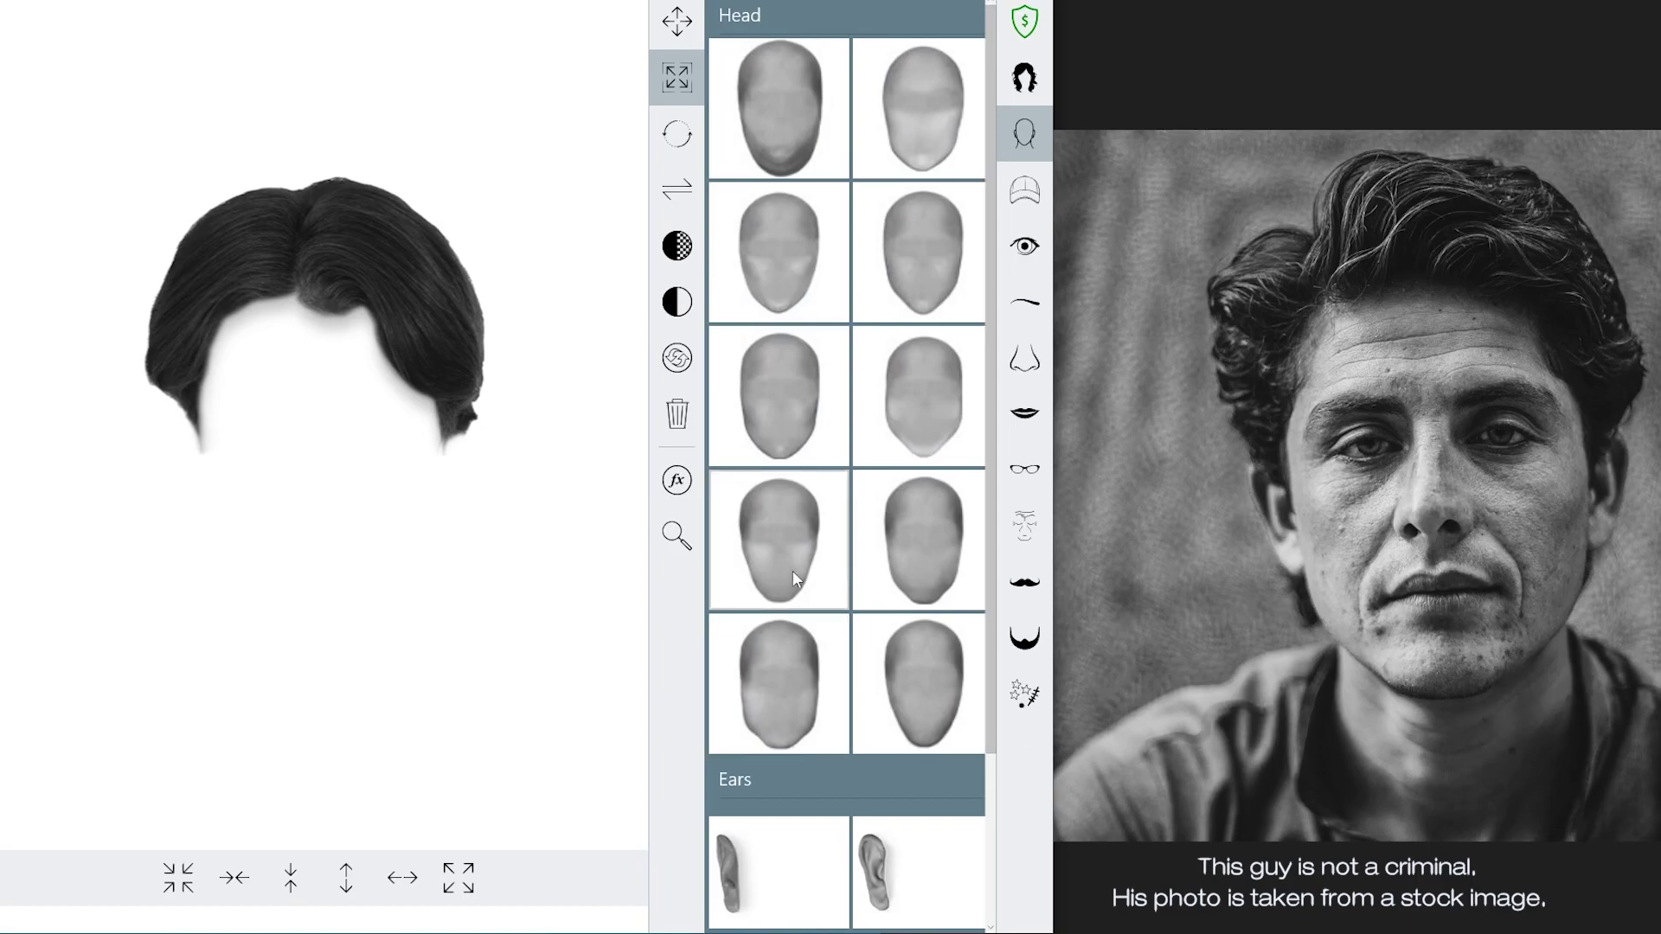
click(917, 570)
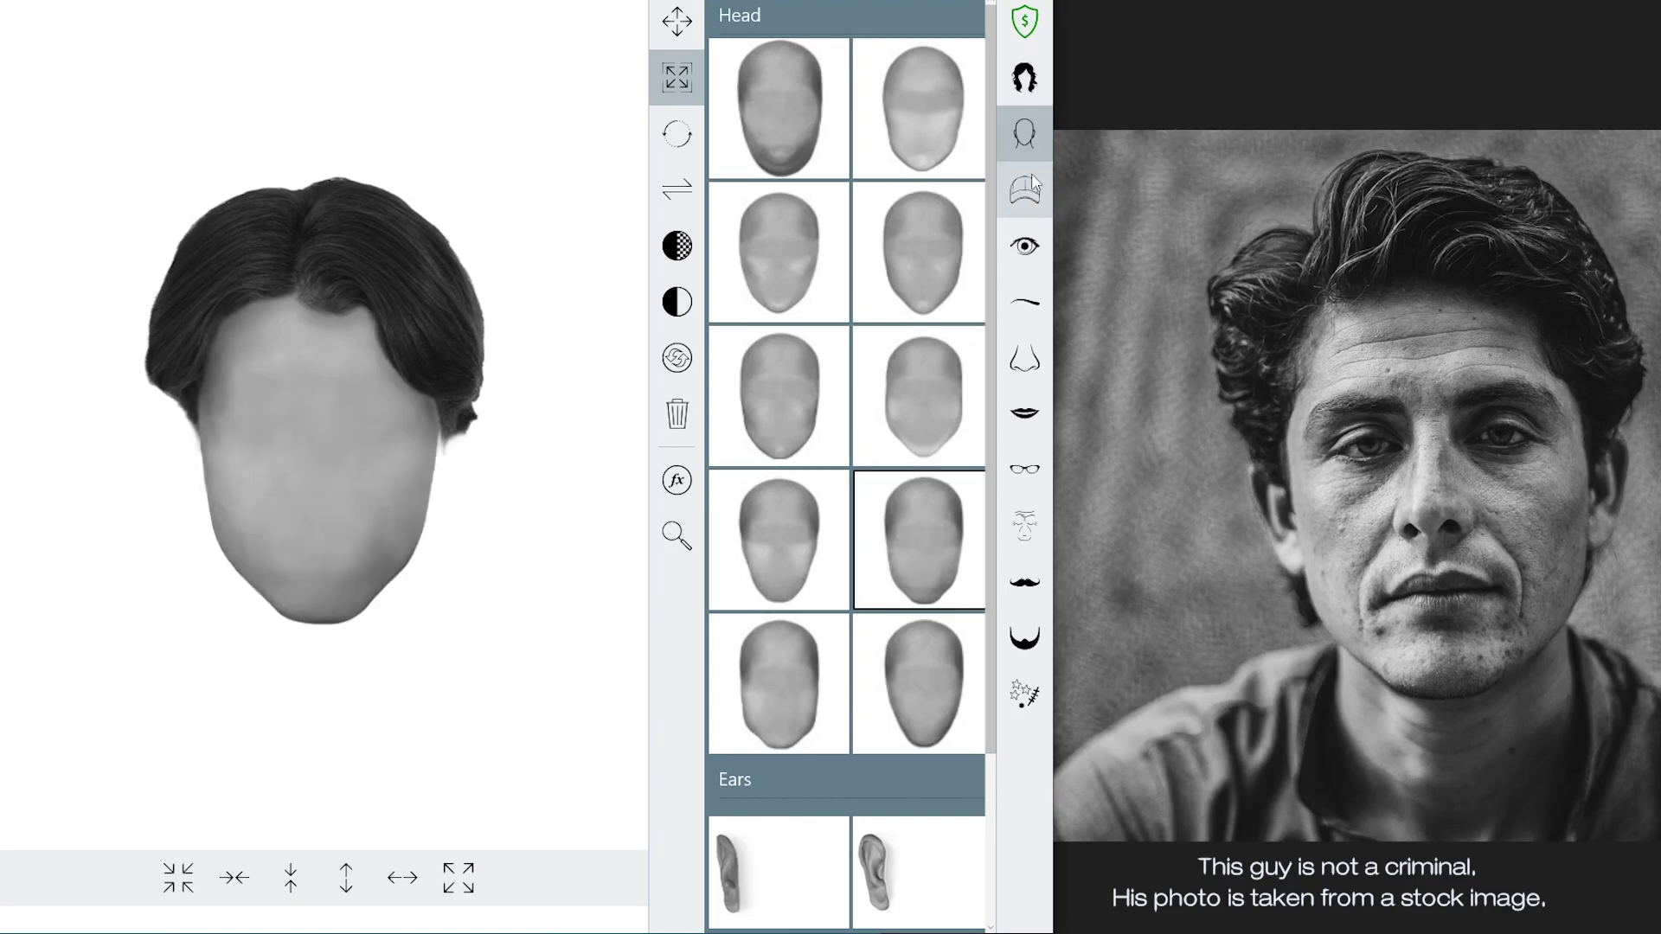
- Try the fourth Almond eye pair, and the Almond-Narrow pair EY0099 in its place
click(1033, 268)
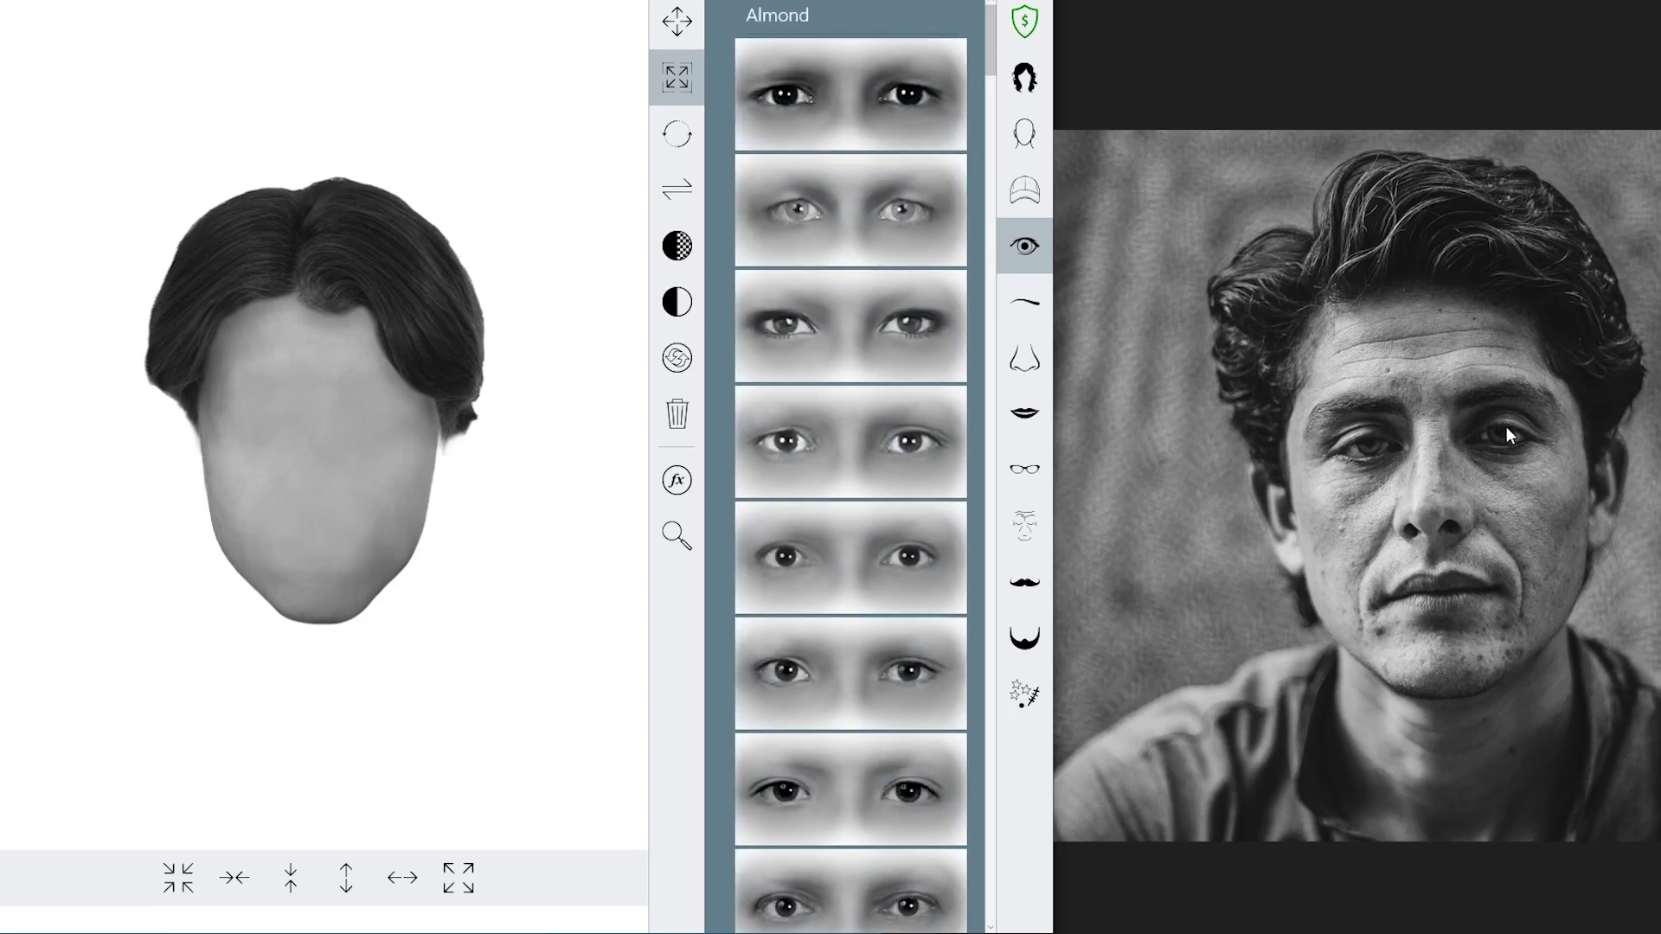
click(919, 456)
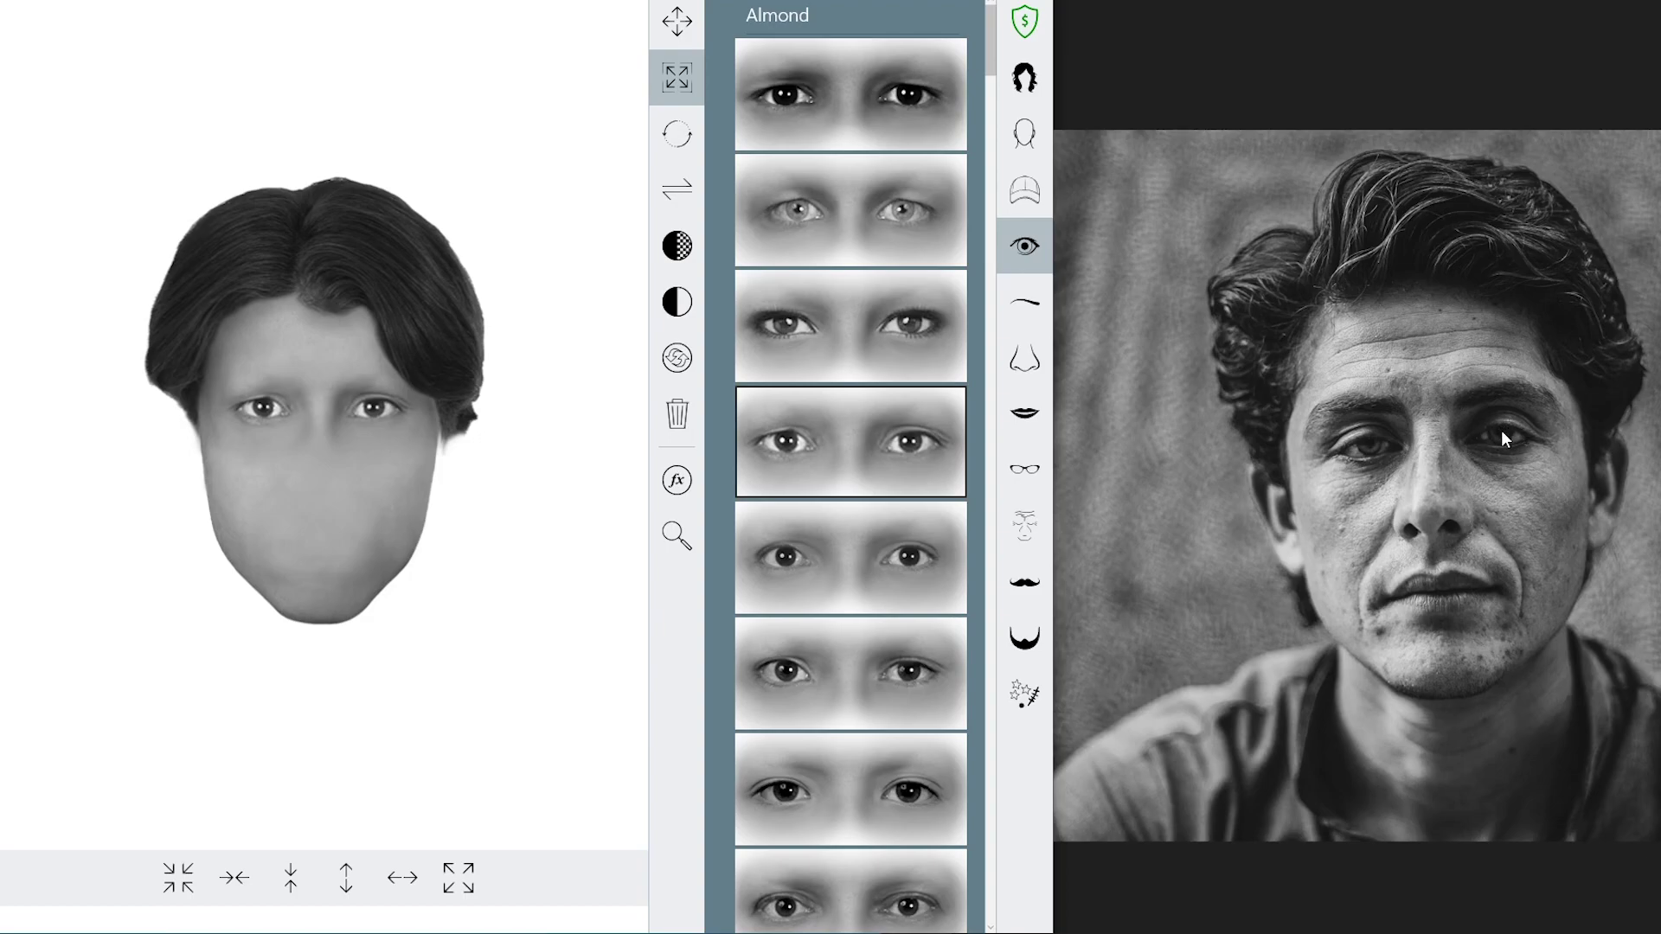
scroll(935, 433, down, 3)
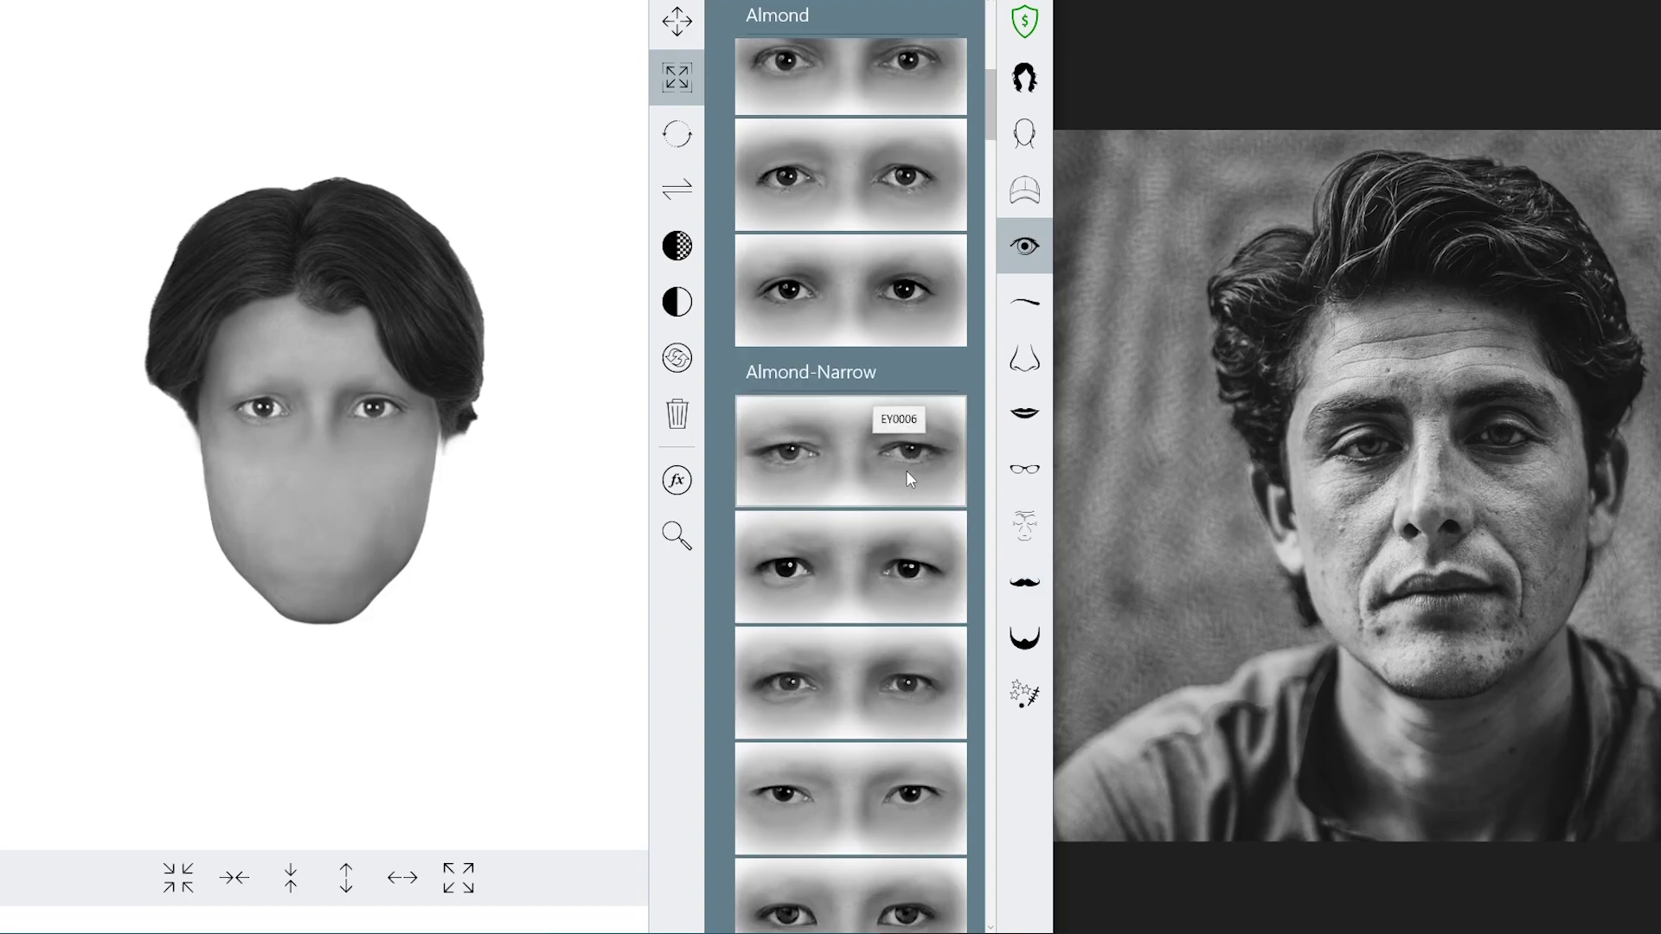
scroll(906, 470, down, 3)
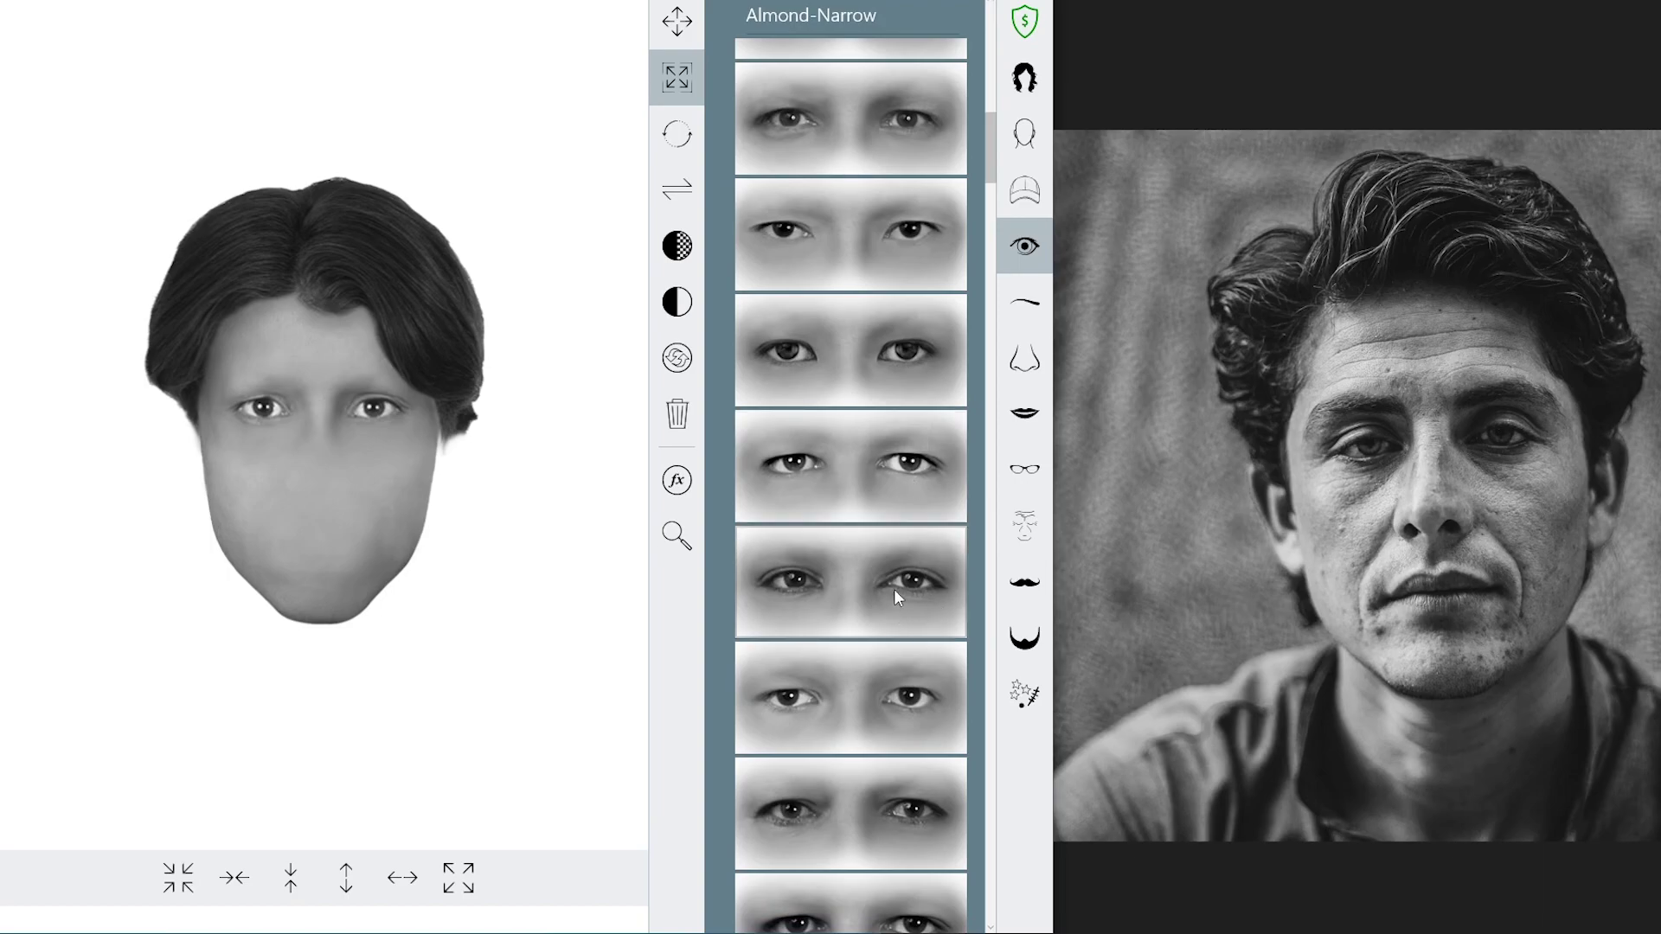
click(909, 618)
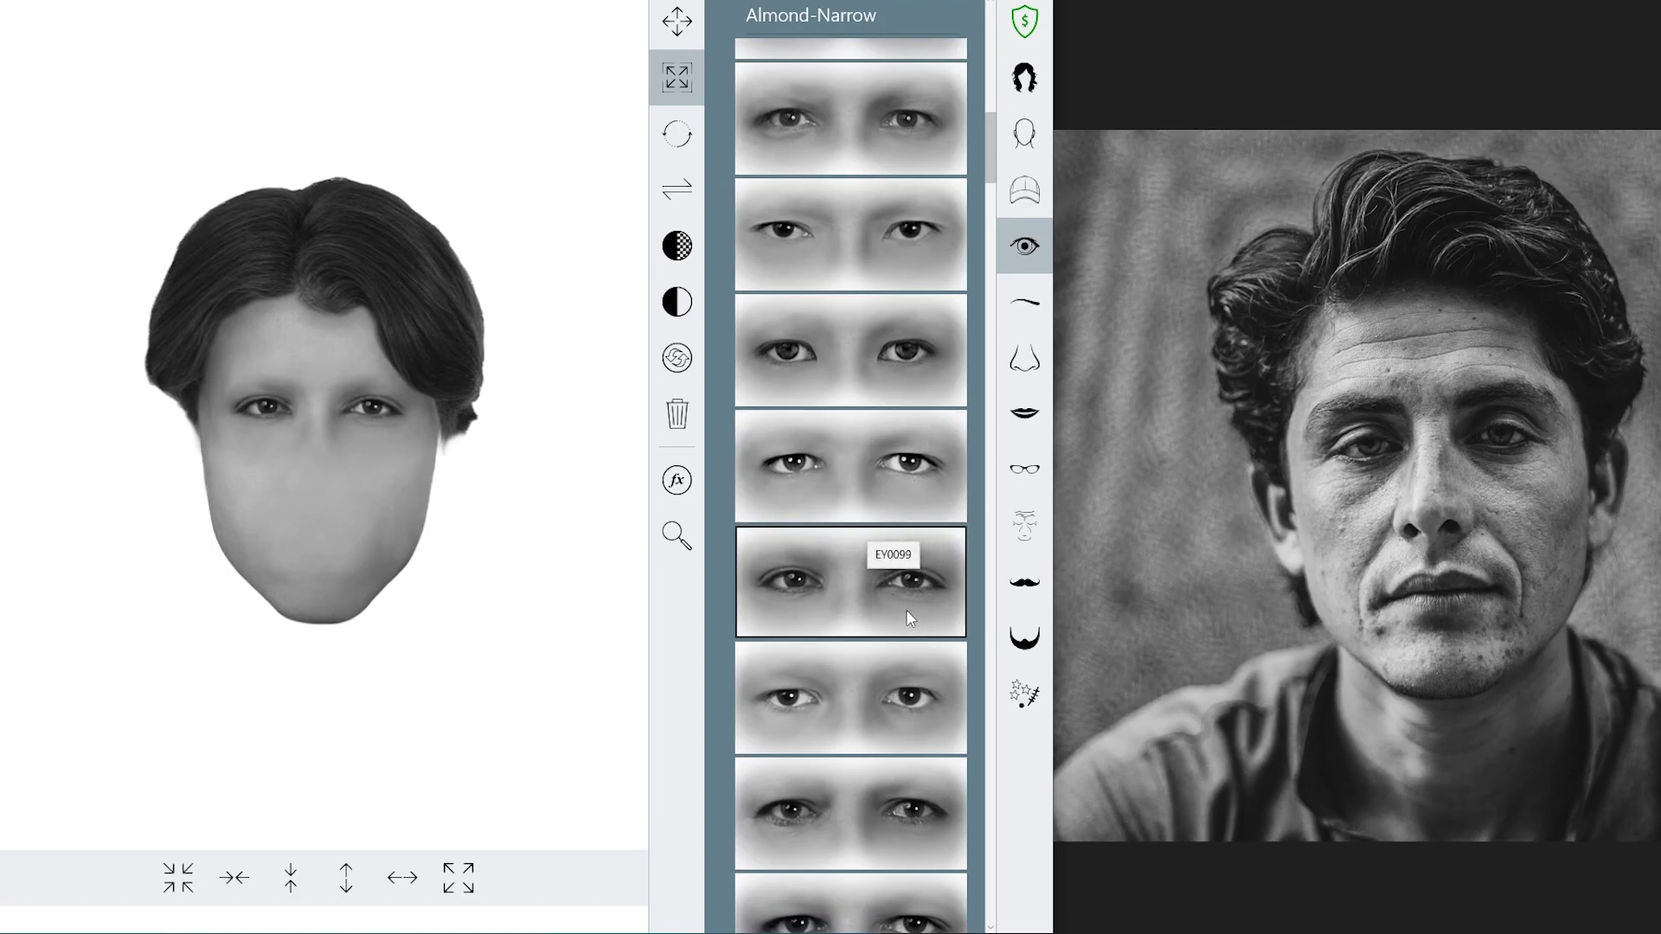
- Try the first and fourth Almond-Round eye pairs, and settle on the third-from-last pair of that group
scroll(909, 618, down, 1)
scroll(925, 594, down, 2)
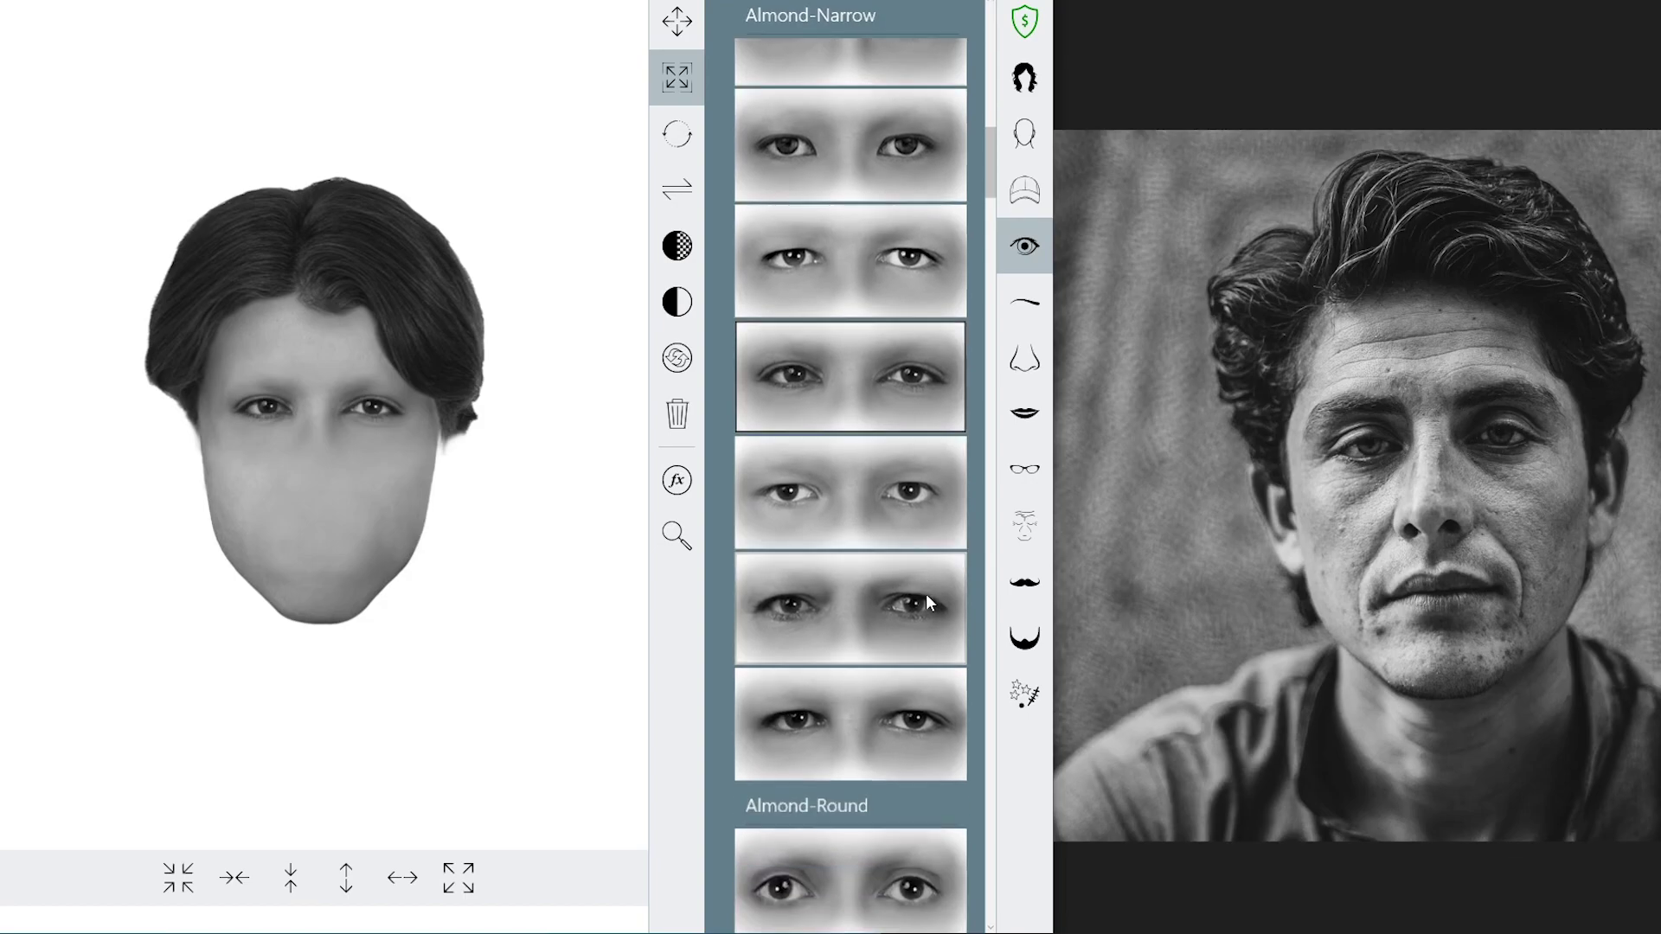
scroll(931, 607, down, 1)
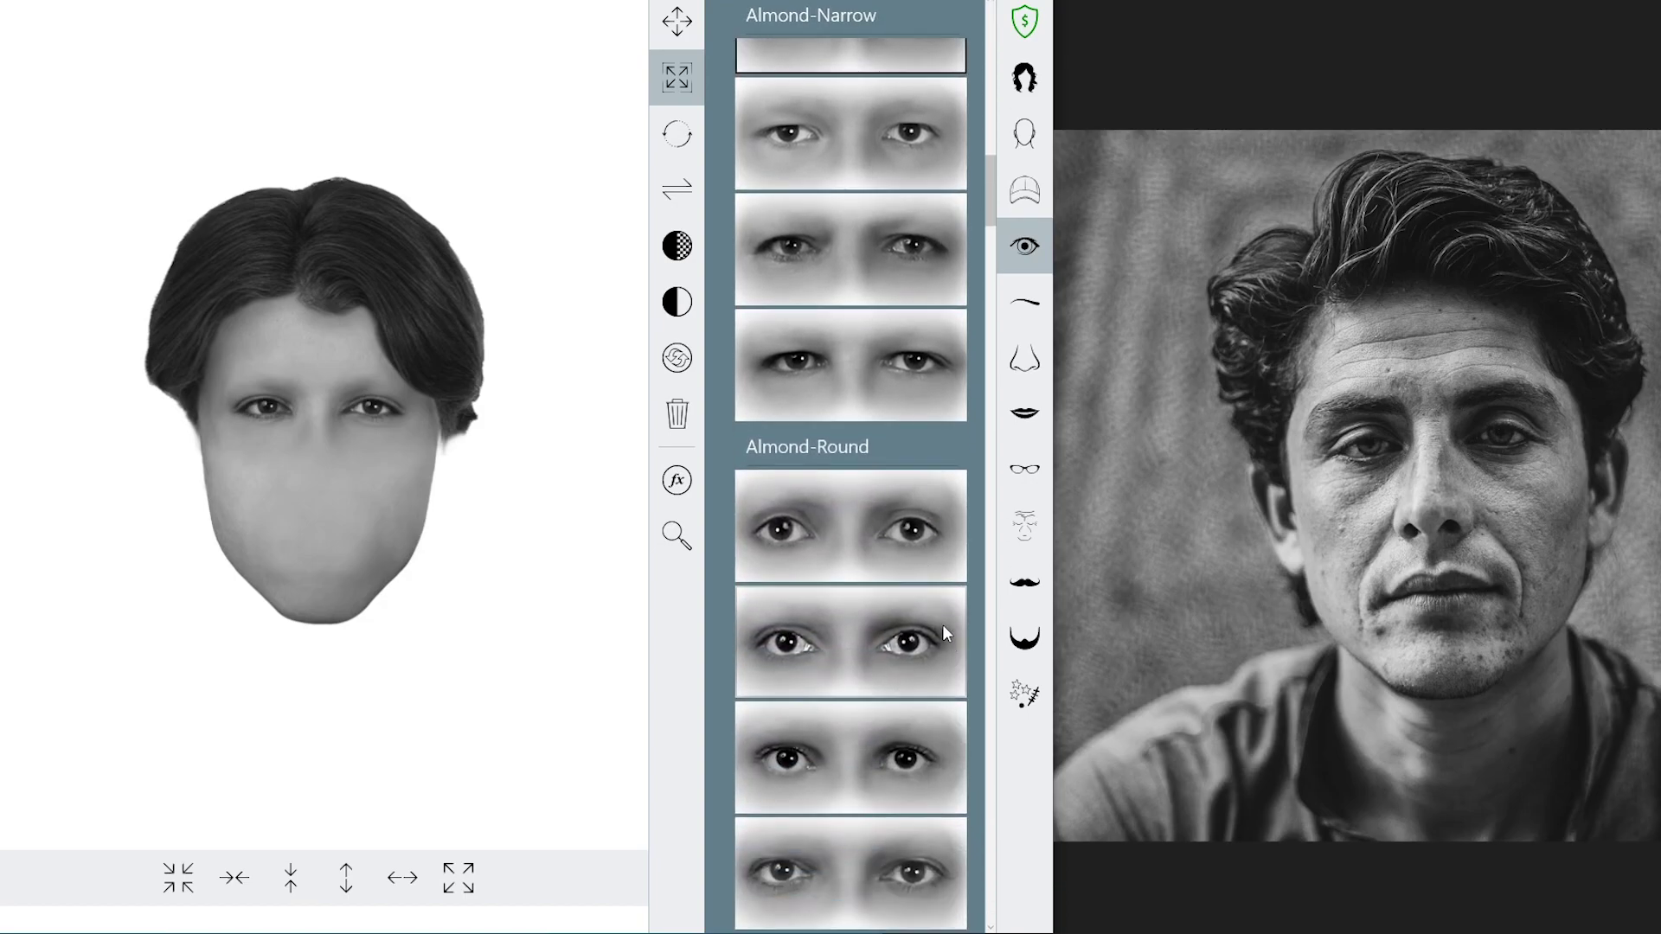
click(910, 558)
scroll(913, 560, down, 2)
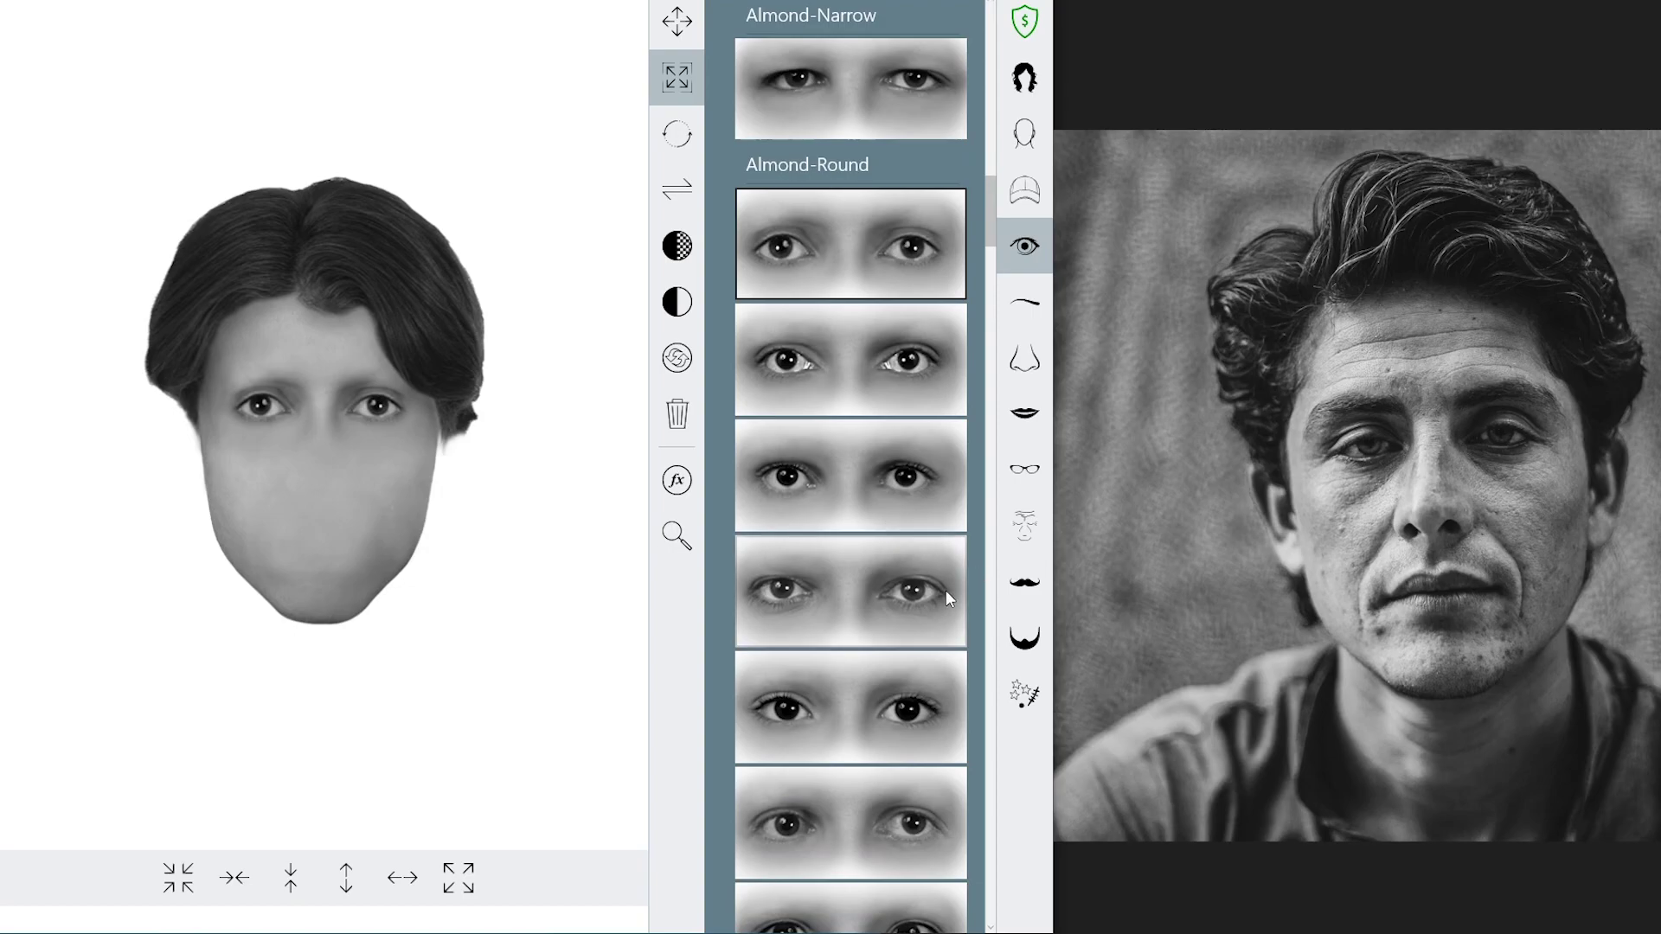
click(945, 590)
scroll(915, 589, down, 2)
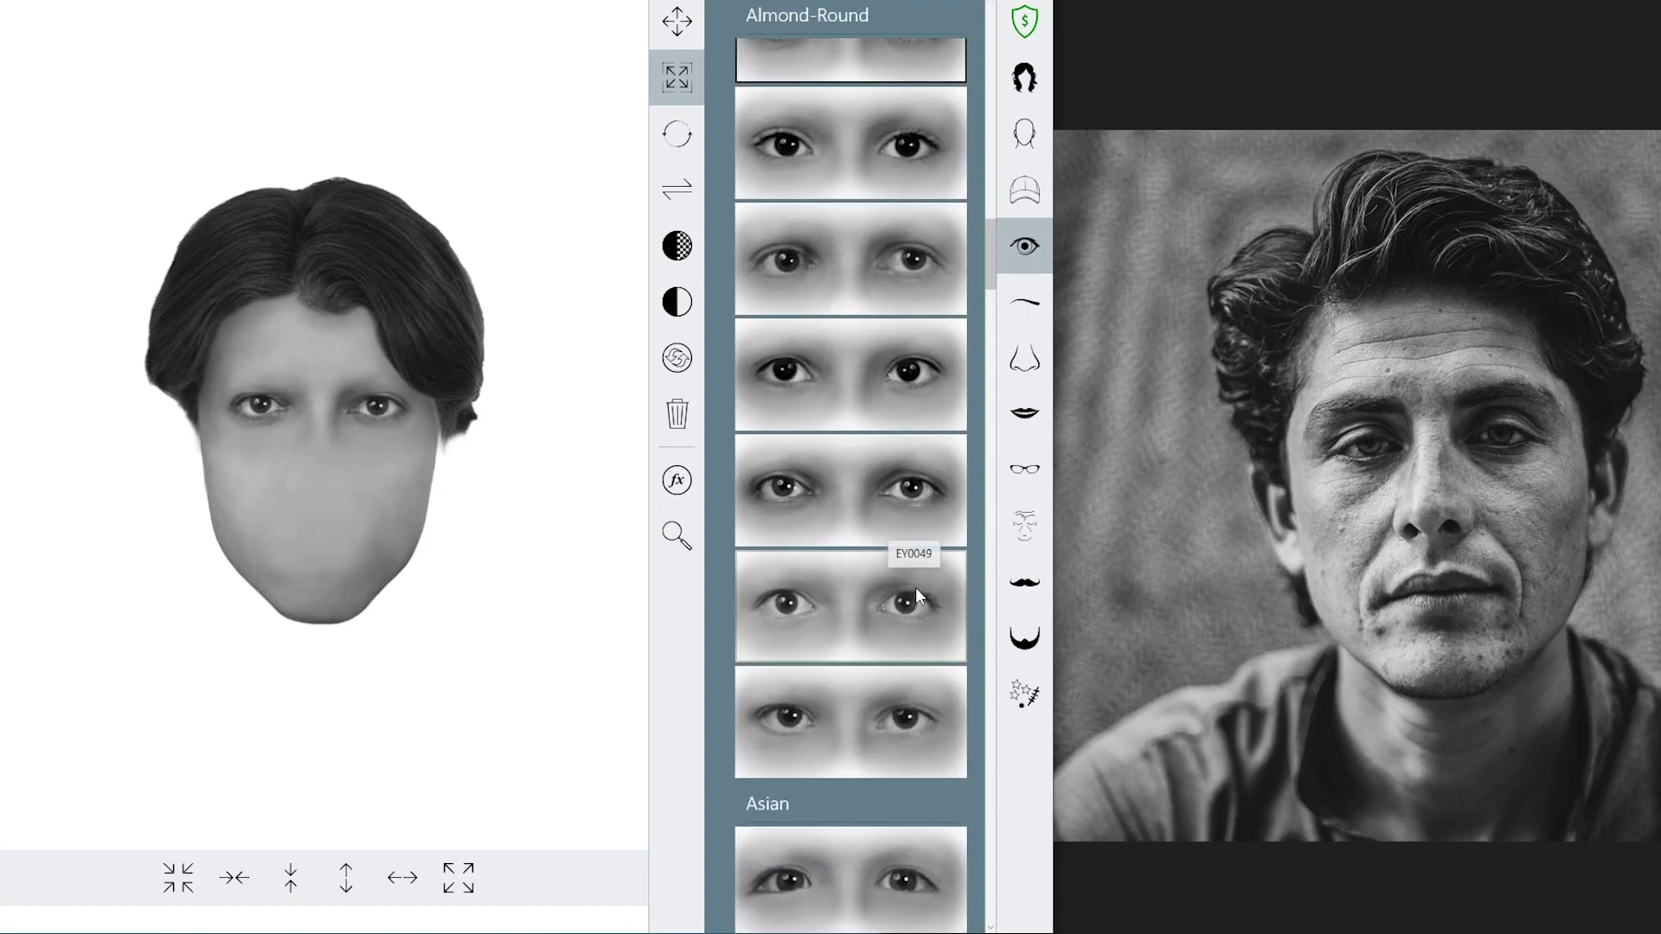
click(922, 507)
scroll(922, 507, down, 2)
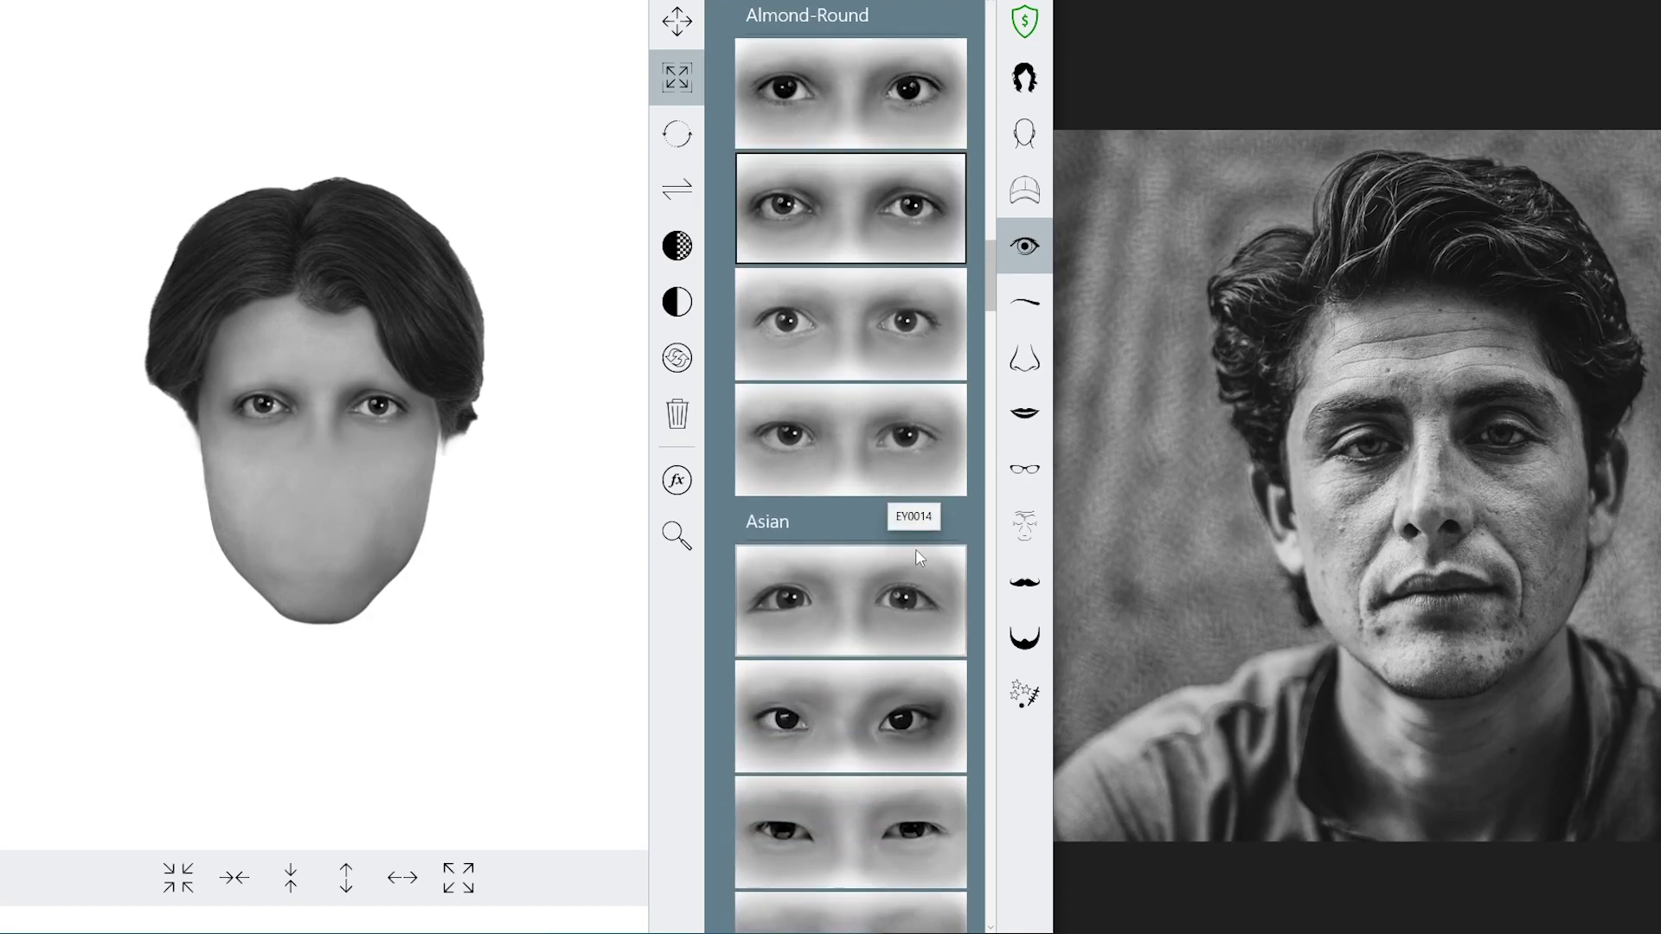
- Try the Angled - Soft eyebrows EB0013, and settle on the fifth eyebrow pair of that group
click(1027, 296)
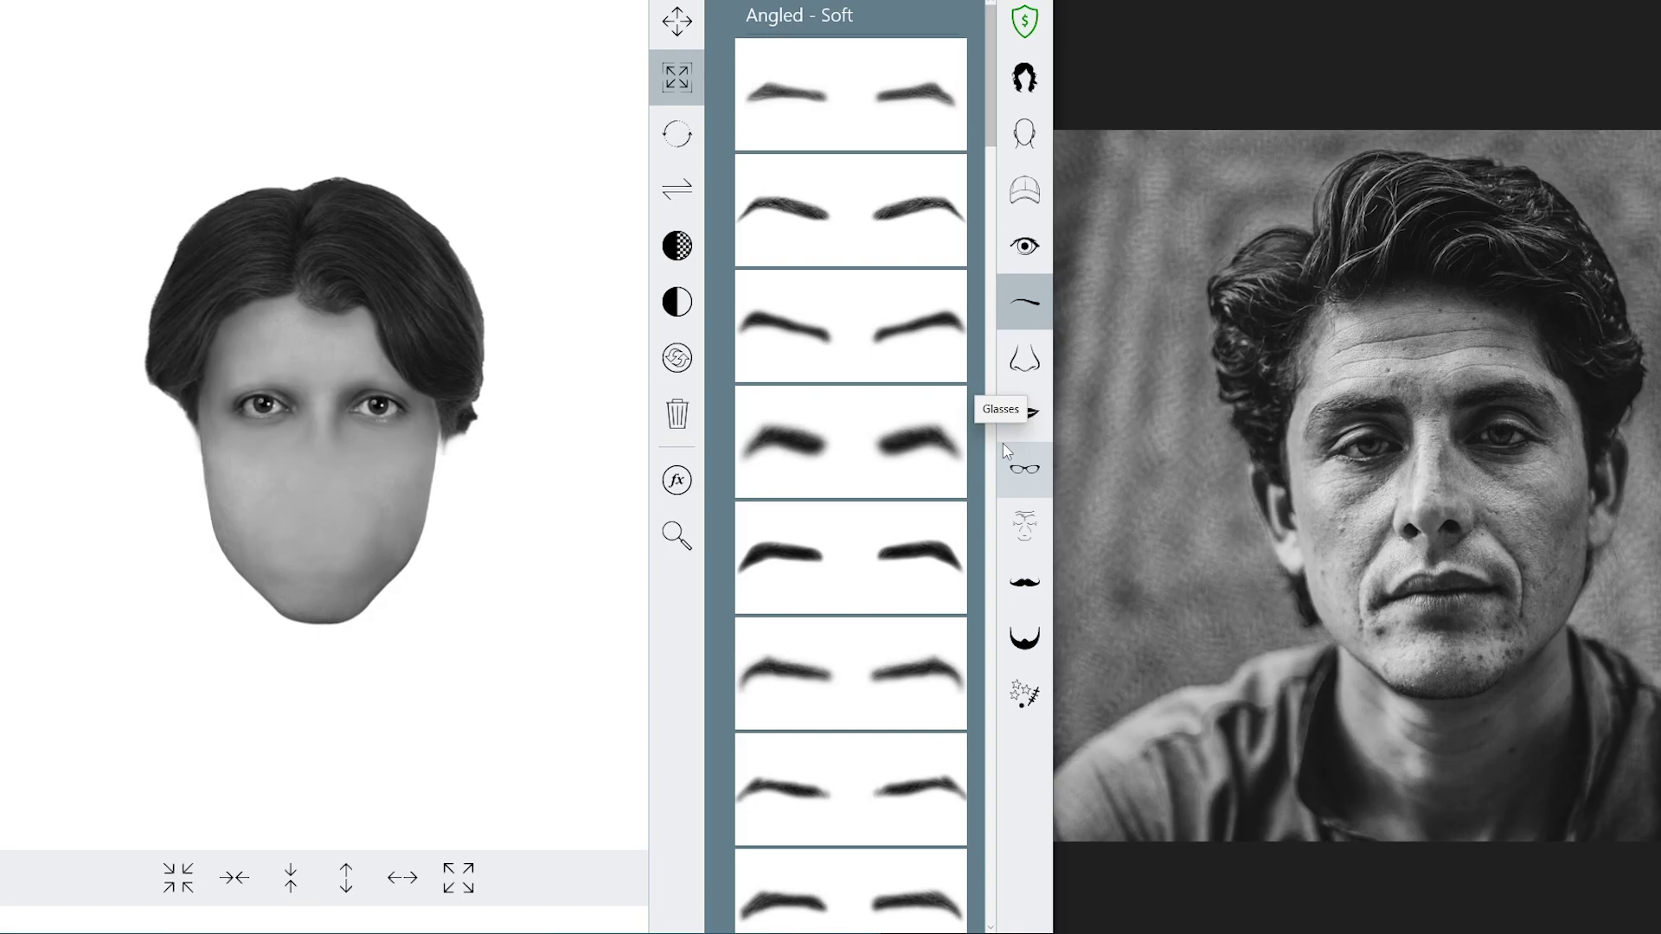
click(896, 458)
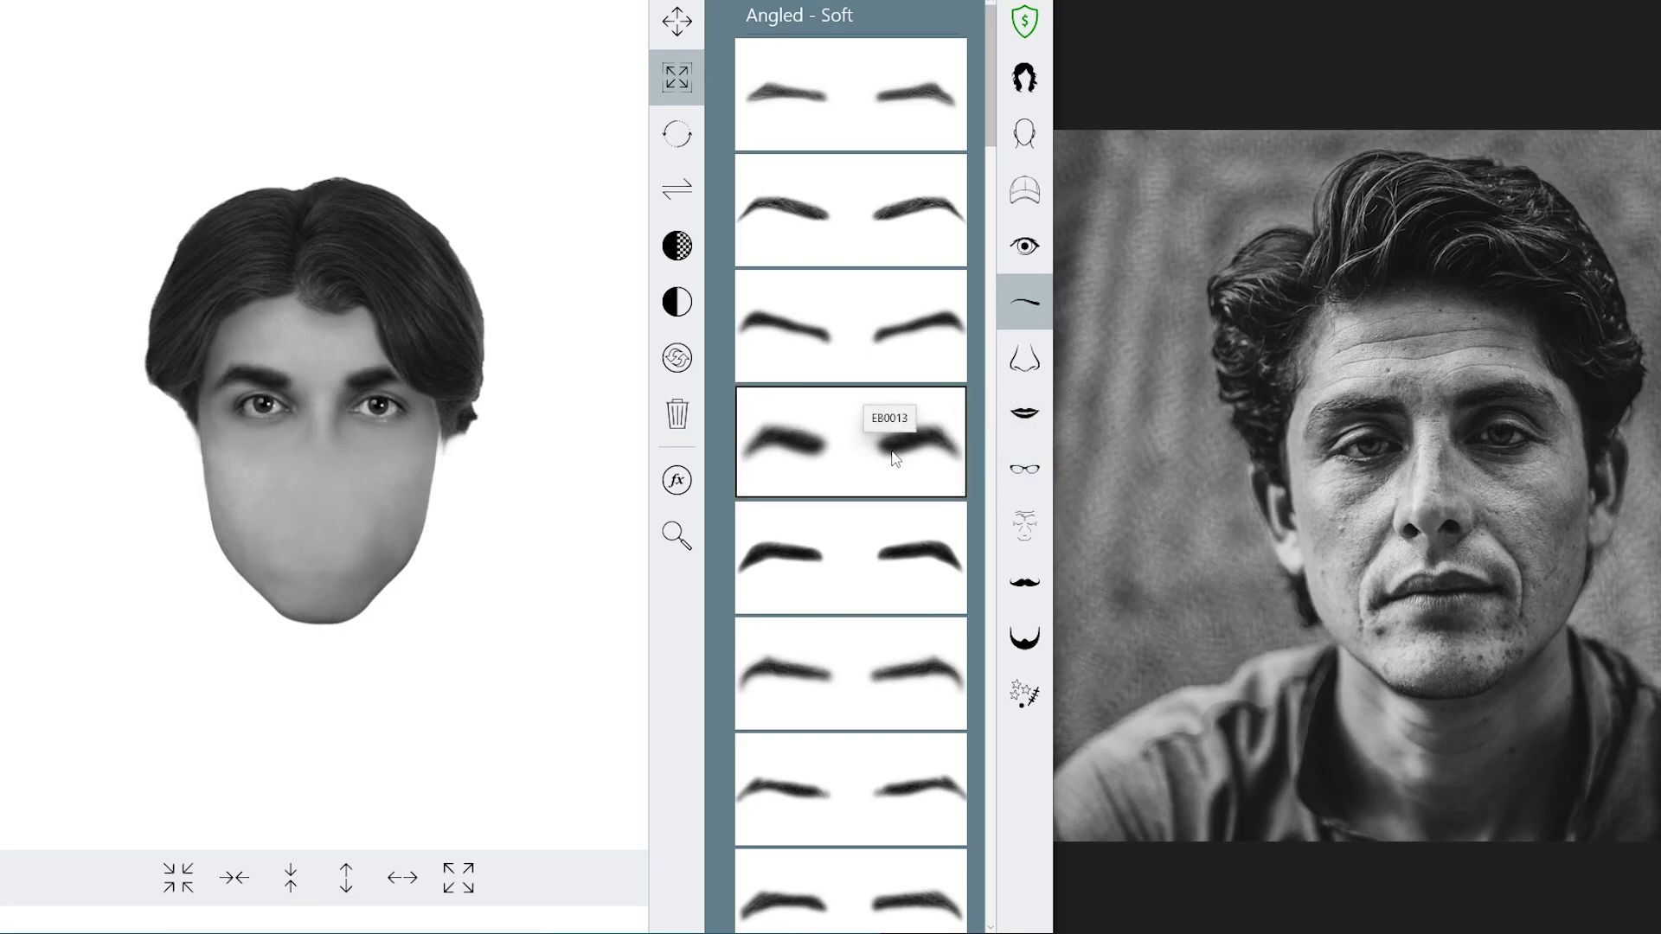
click(900, 558)
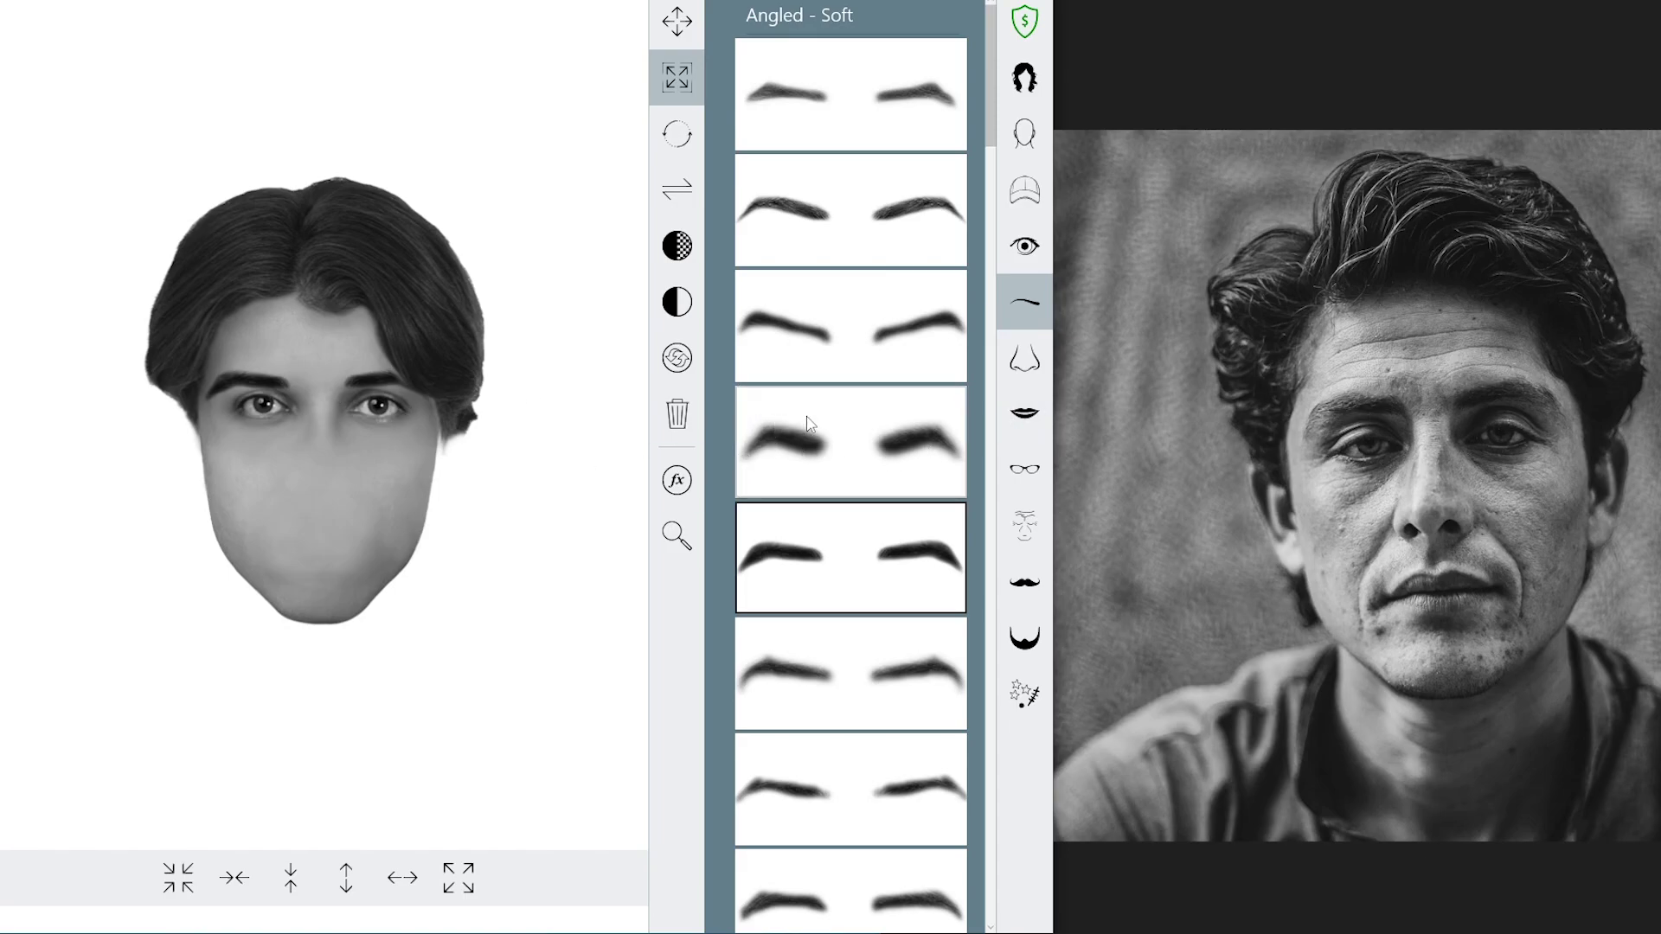
- Add the nose in the second row, first column, of the Upturned group
click(1035, 354)
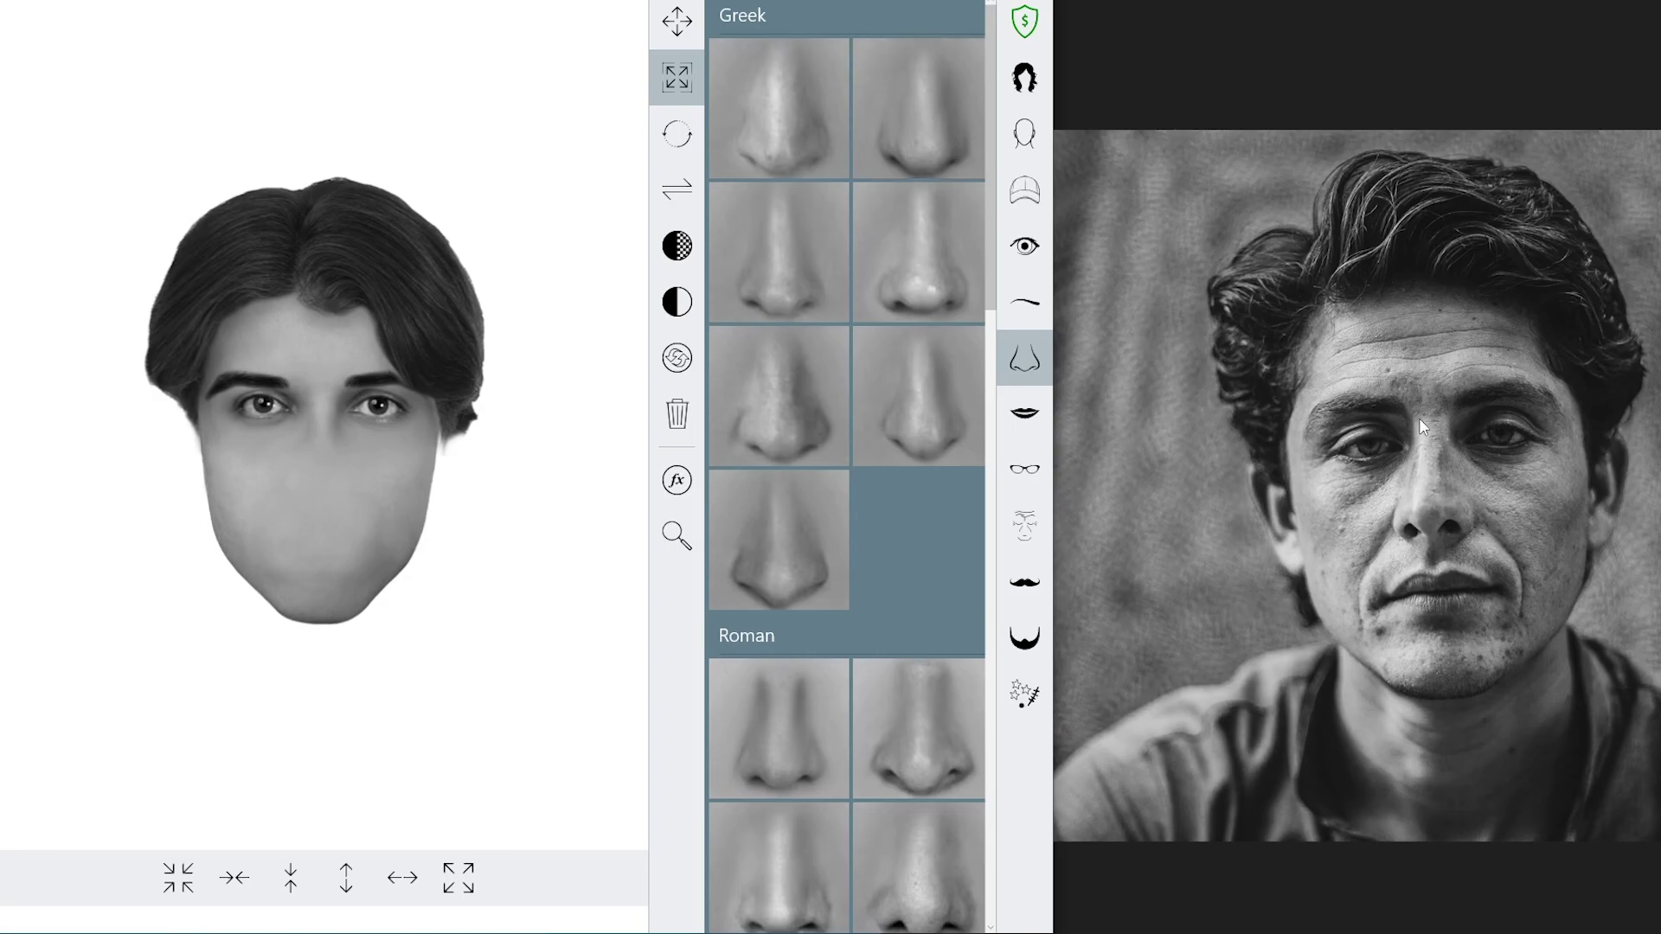
scroll(969, 603, down, 10)
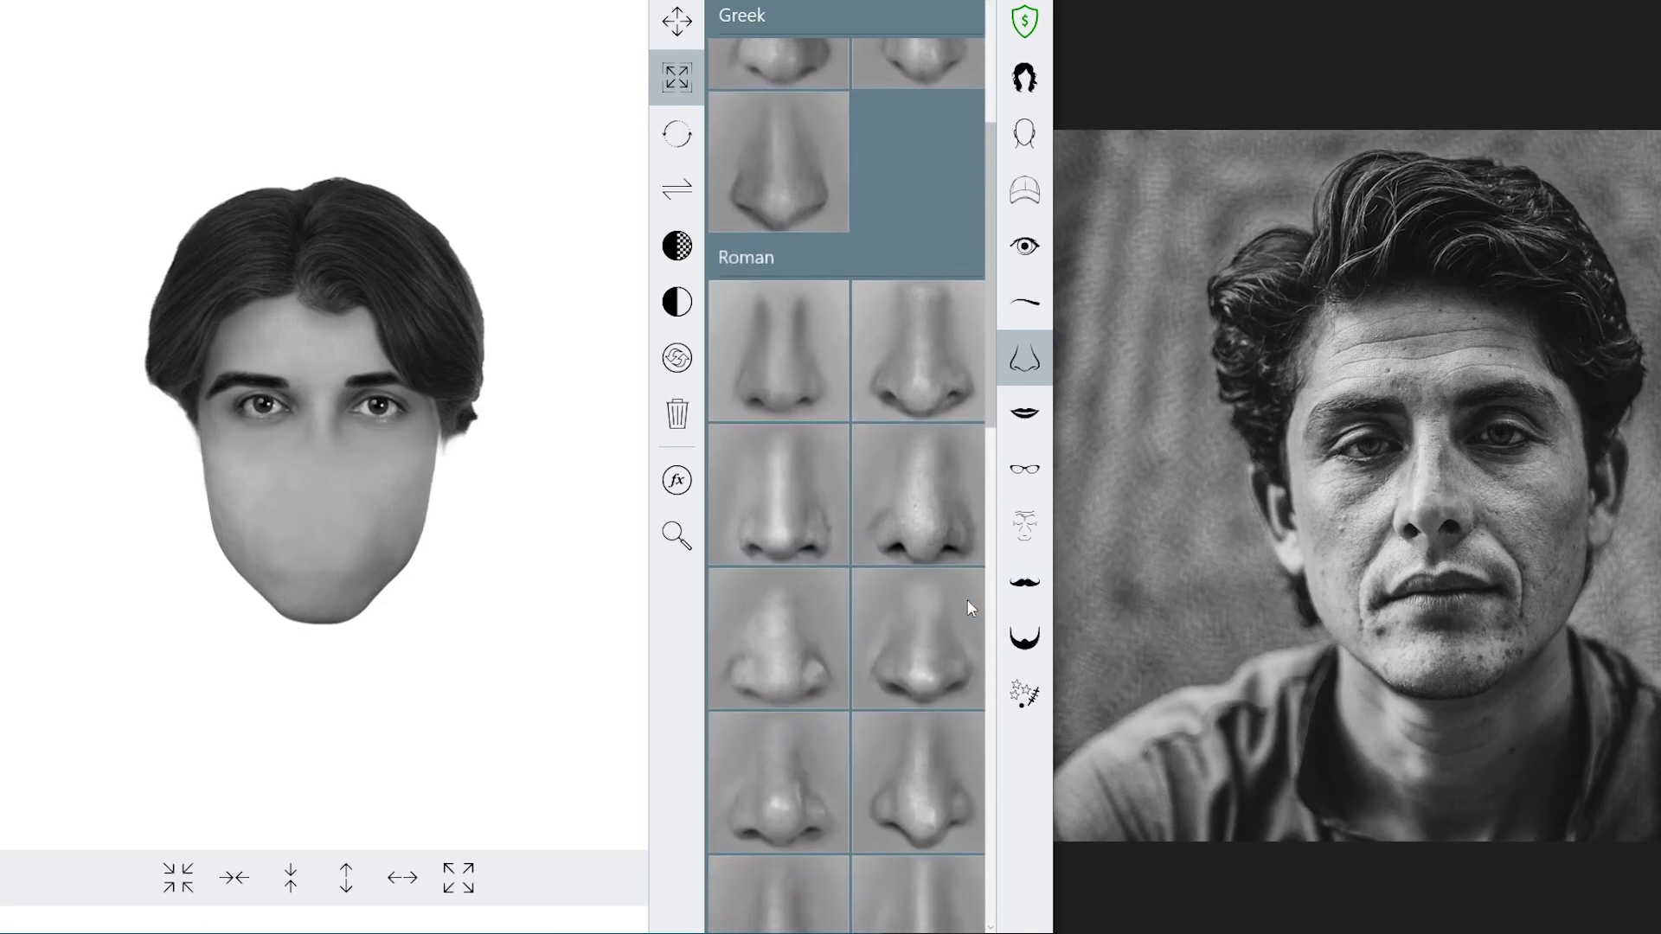
scroll(934, 623, down, 3)
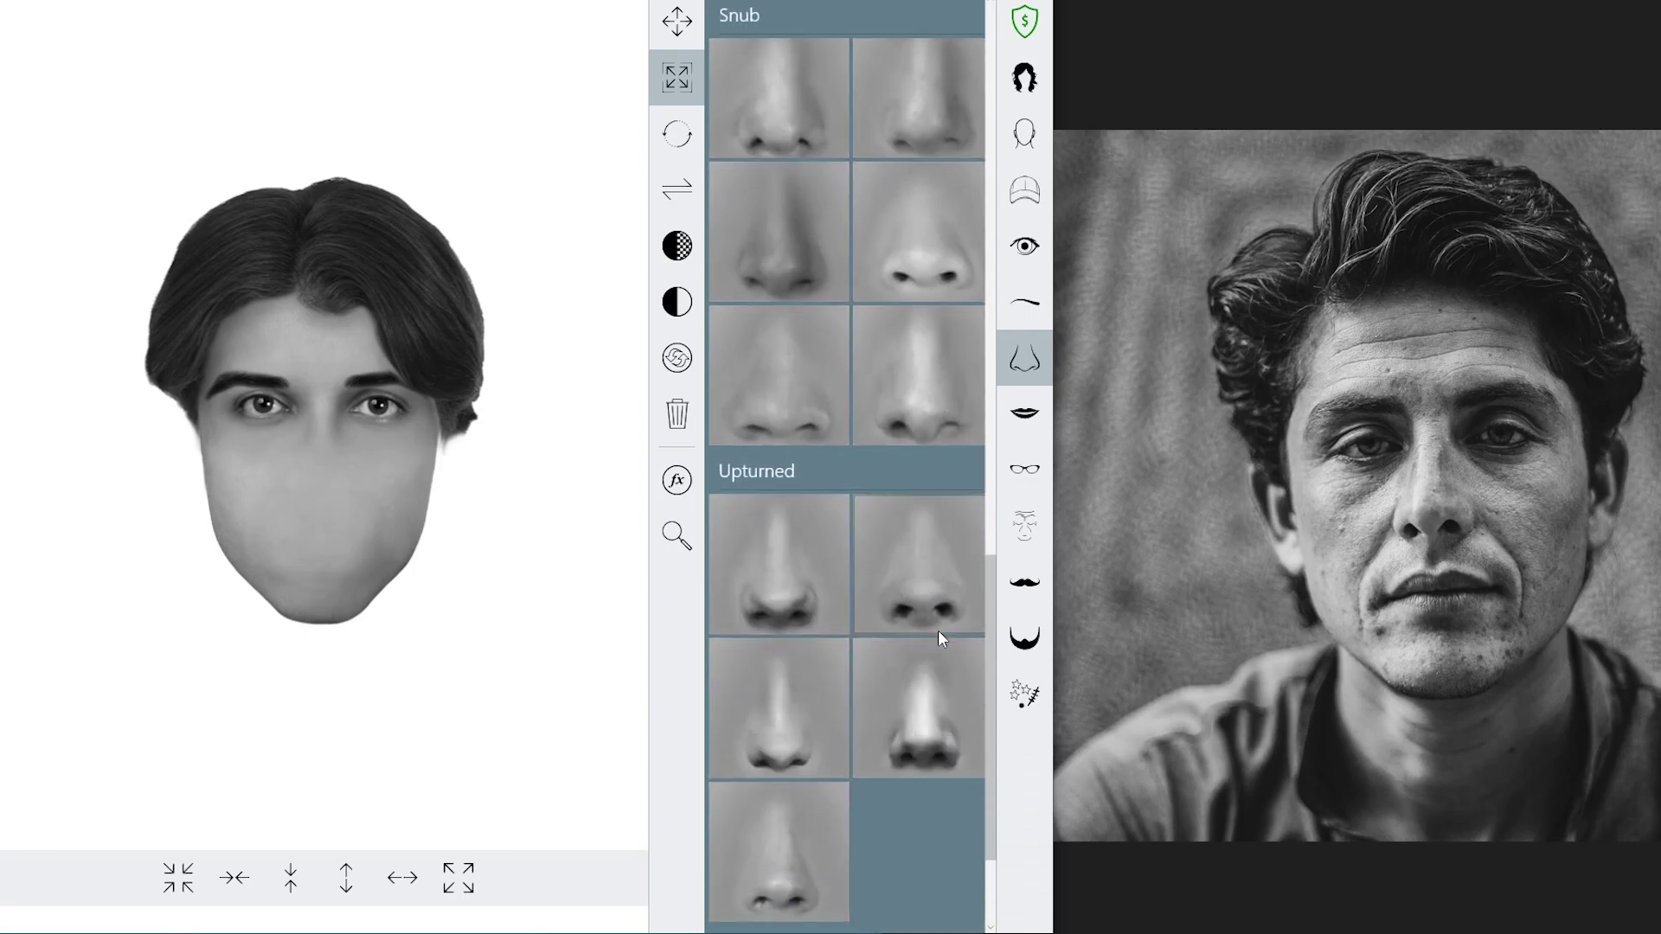
click(792, 724)
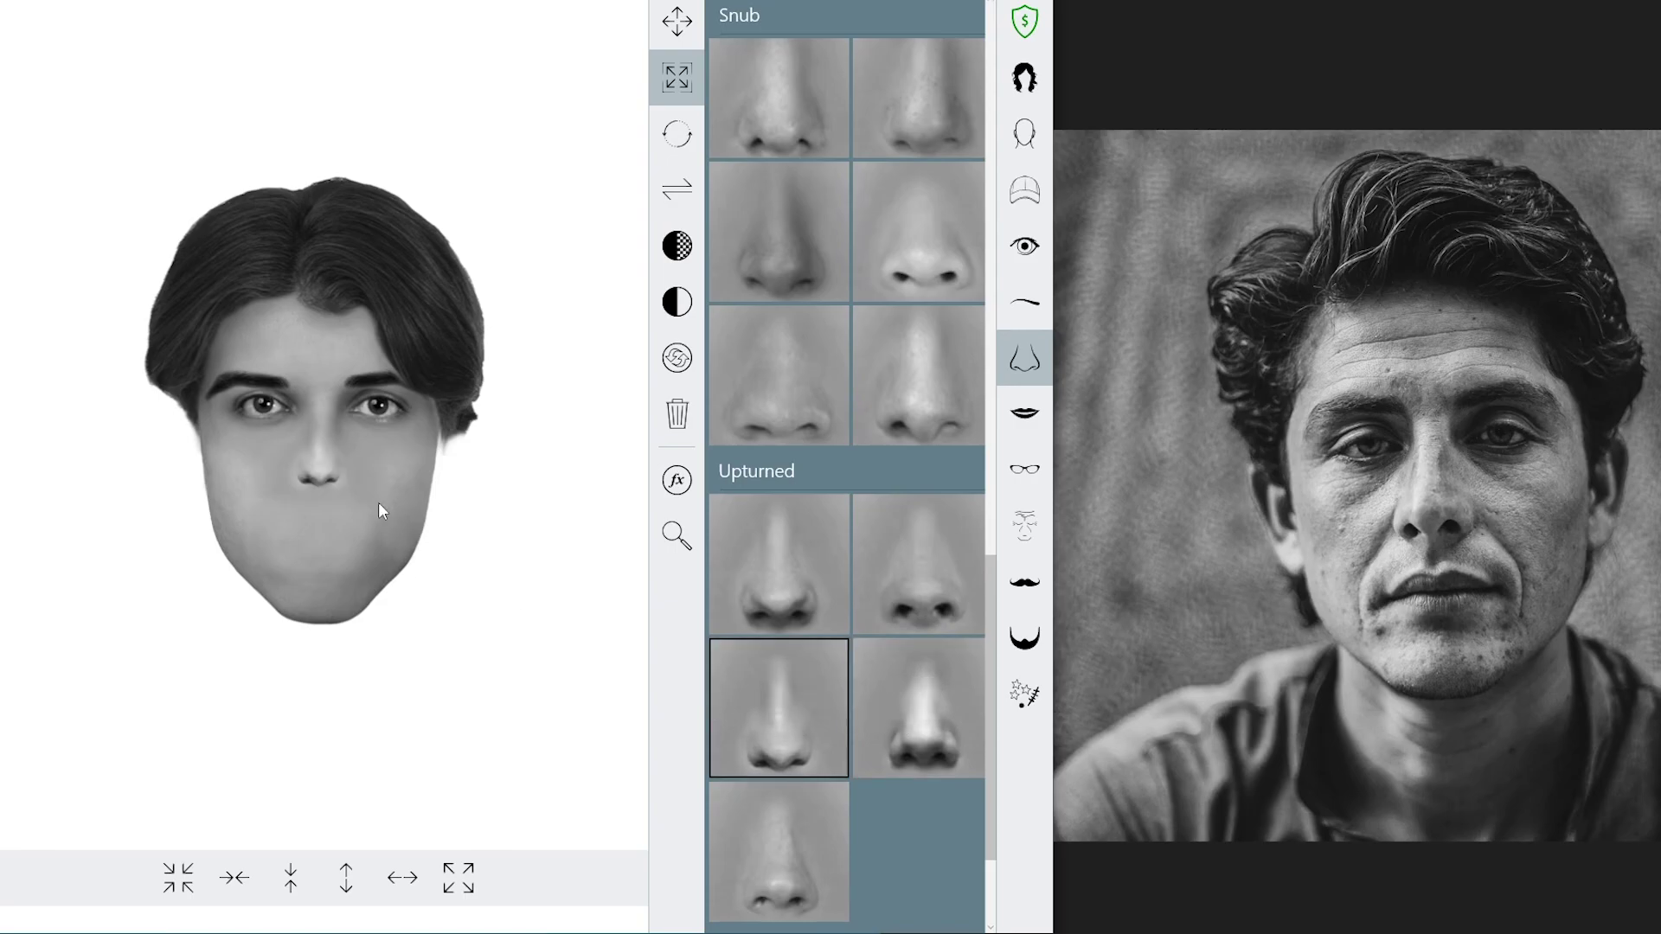
- Try the first Normal - Heart Shape lips, and replace them with the Downward lips LI0029
click(1026, 413)
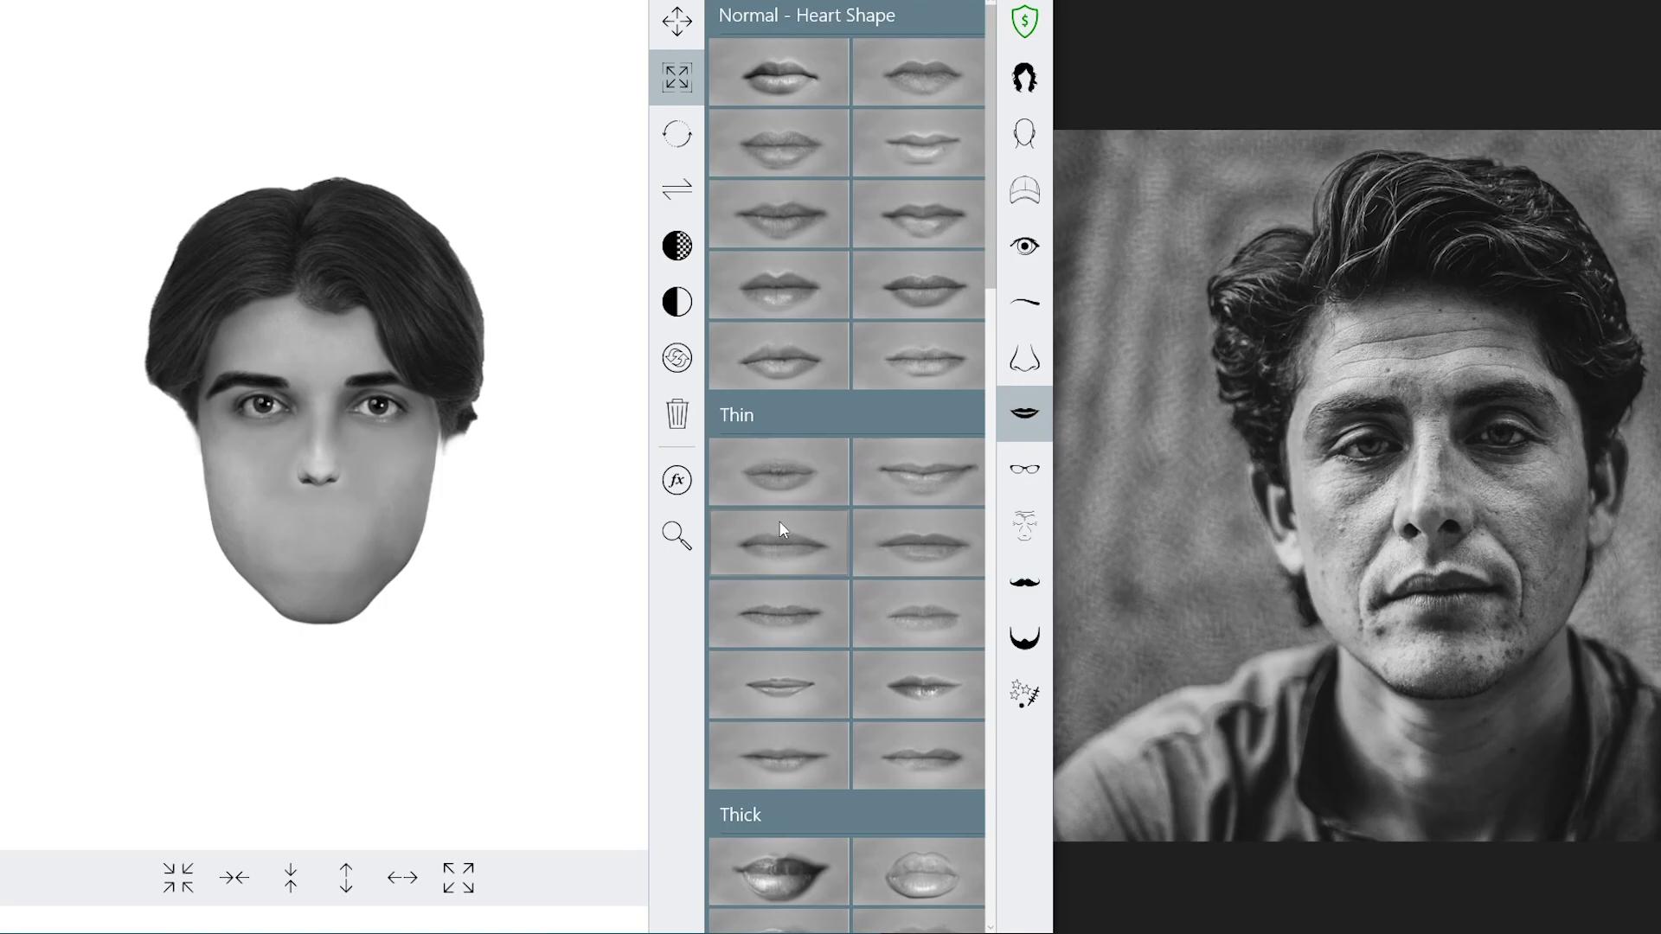
click(796, 79)
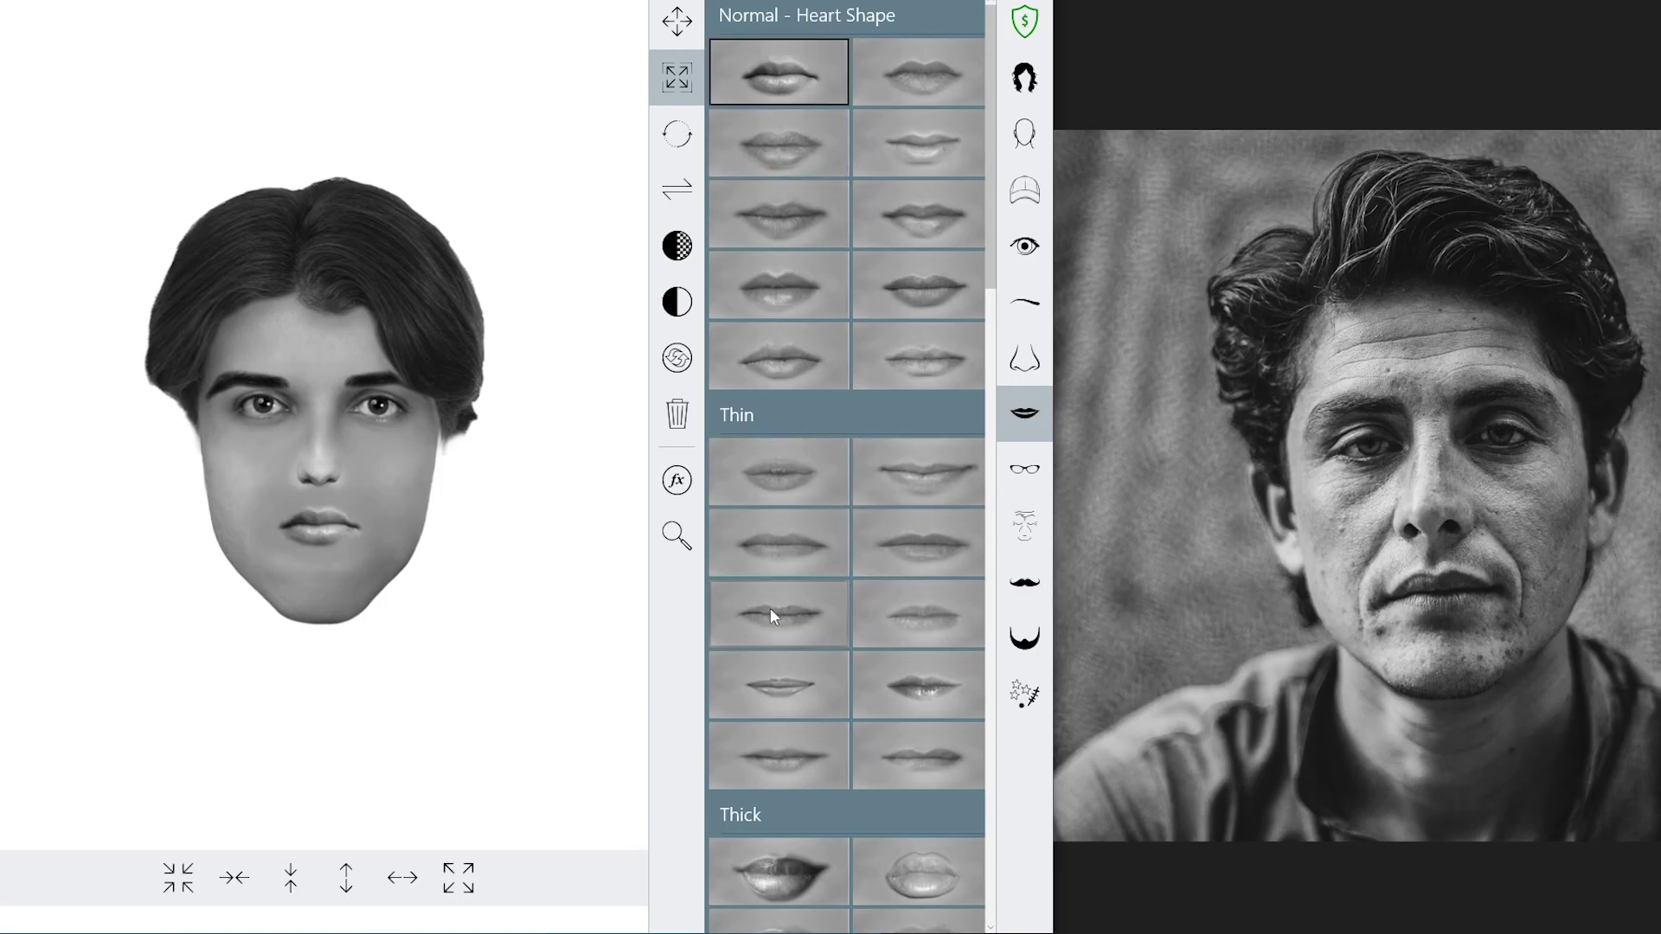
scroll(882, 642, down, 5)
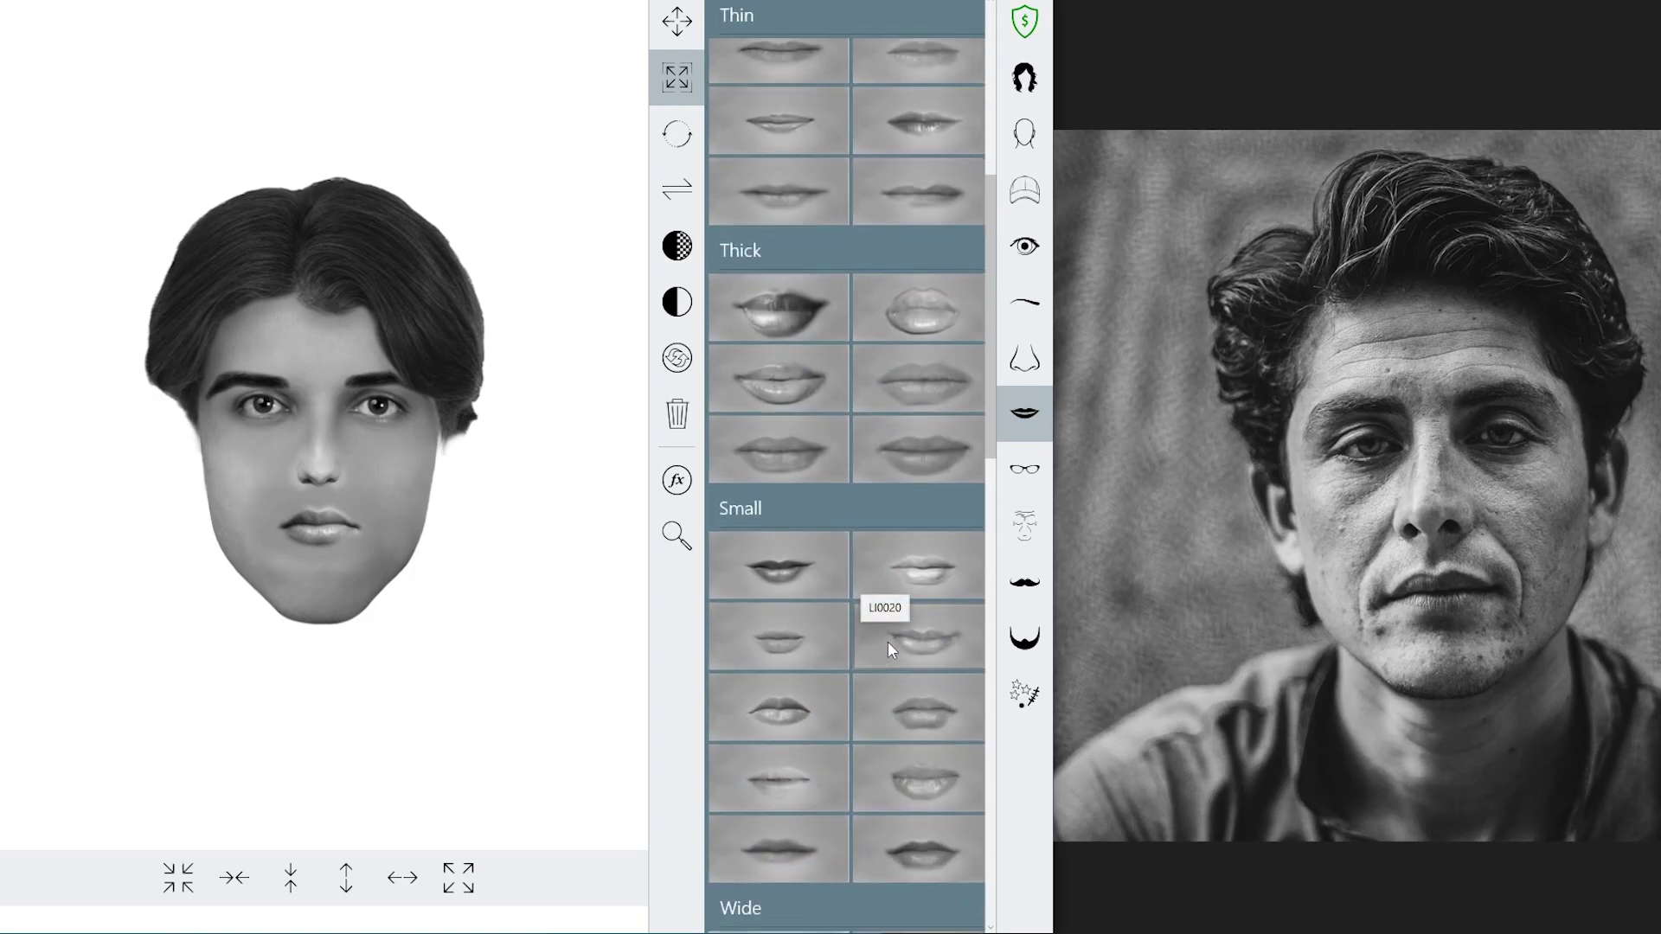
scroll(888, 641, down, 10)
scroll(891, 649, down, 5)
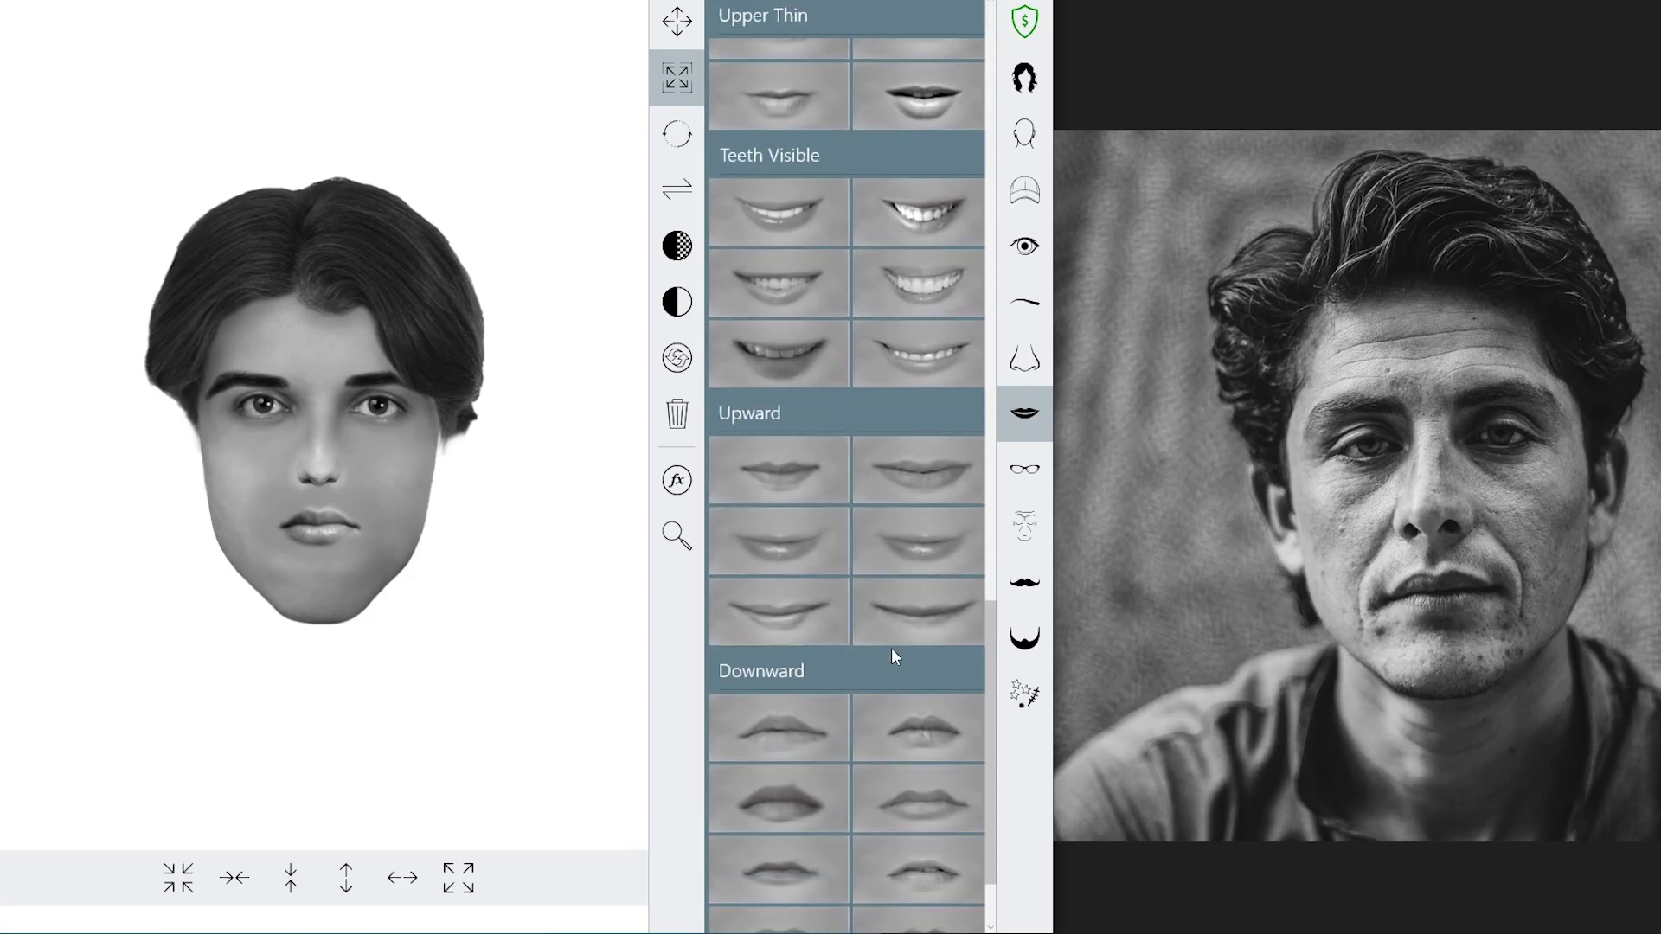
scroll(892, 651, down, 2)
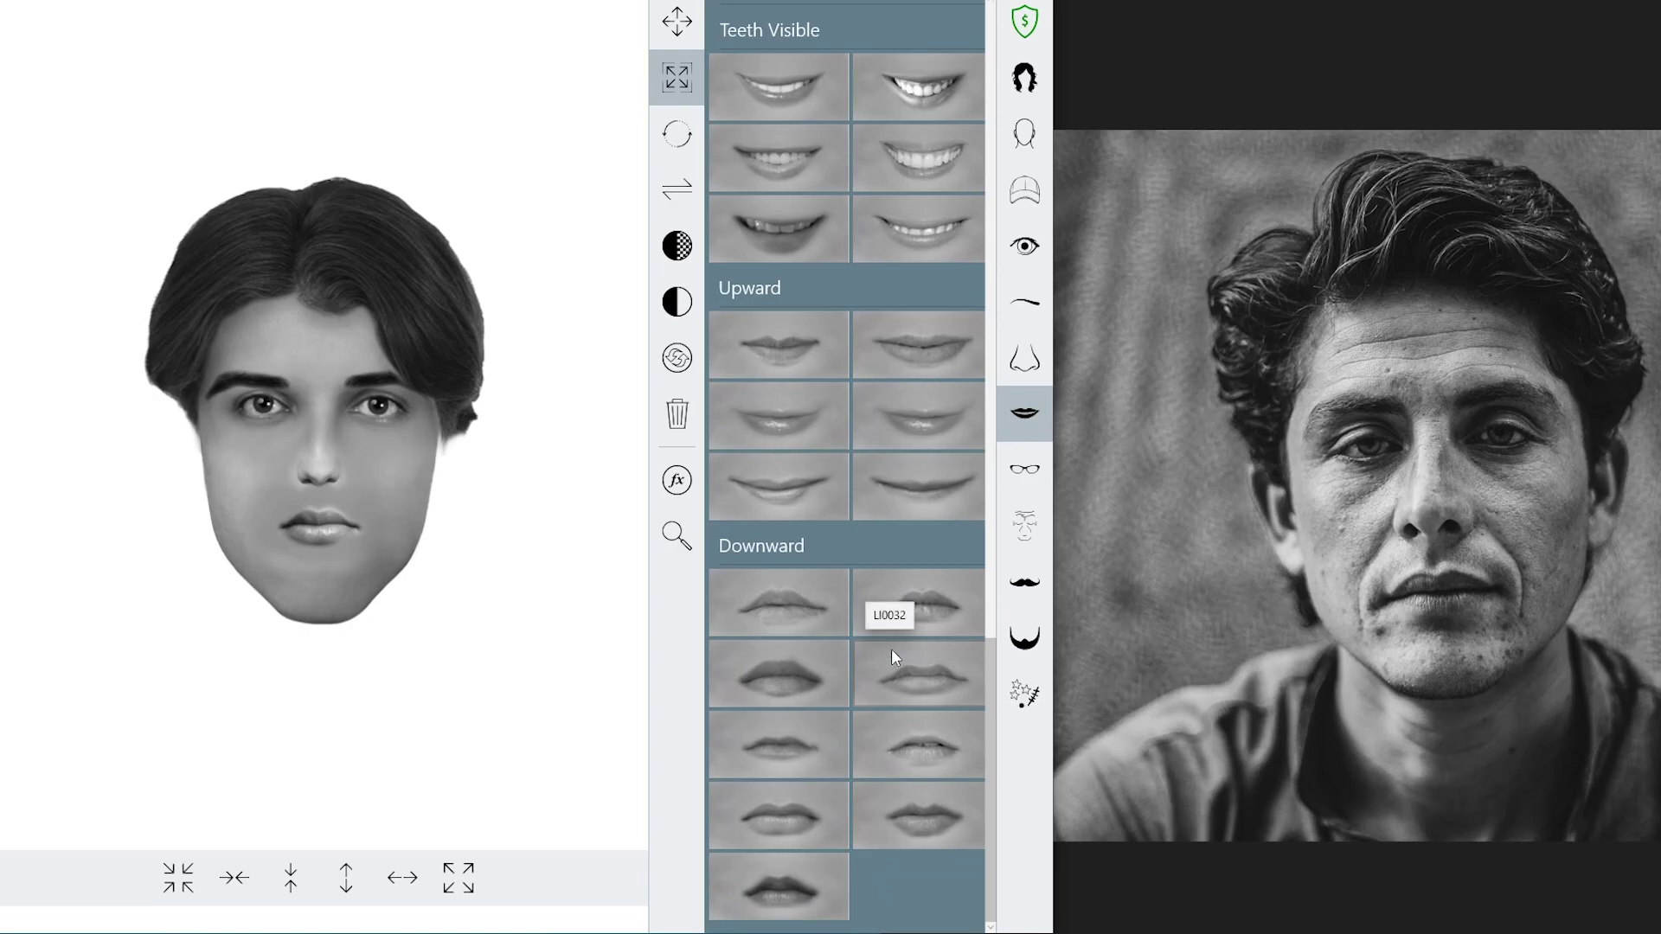
click(930, 607)
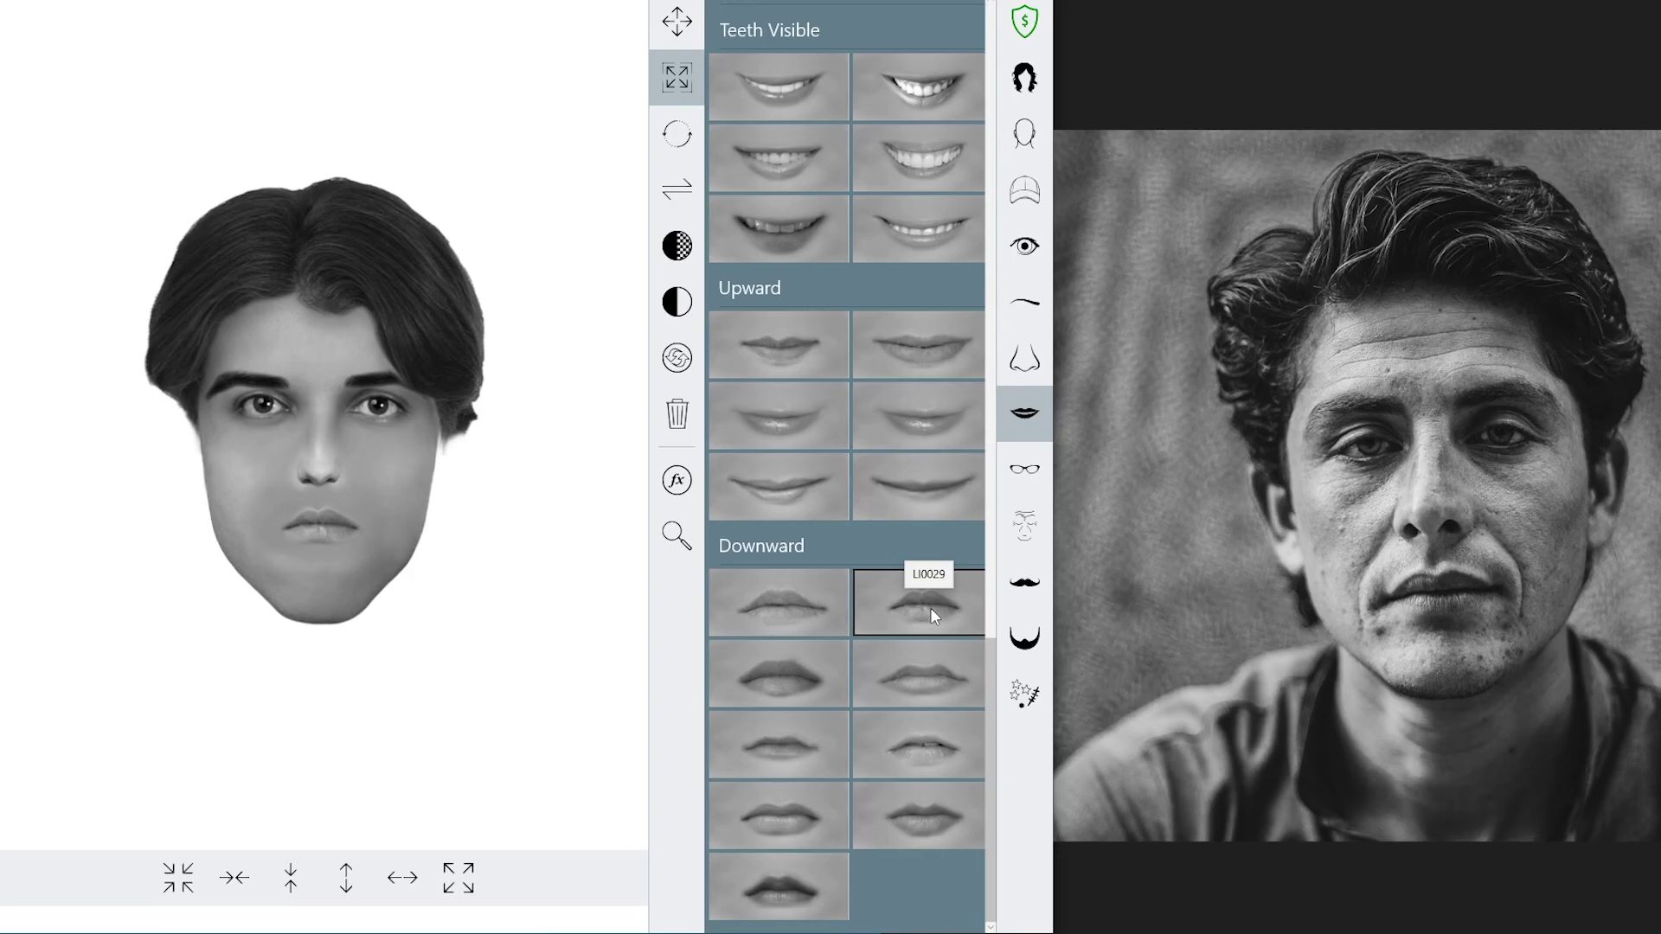
- Add the second Forehead Lines pattern and the mouth lines ML0001 to the face
click(1022, 541)
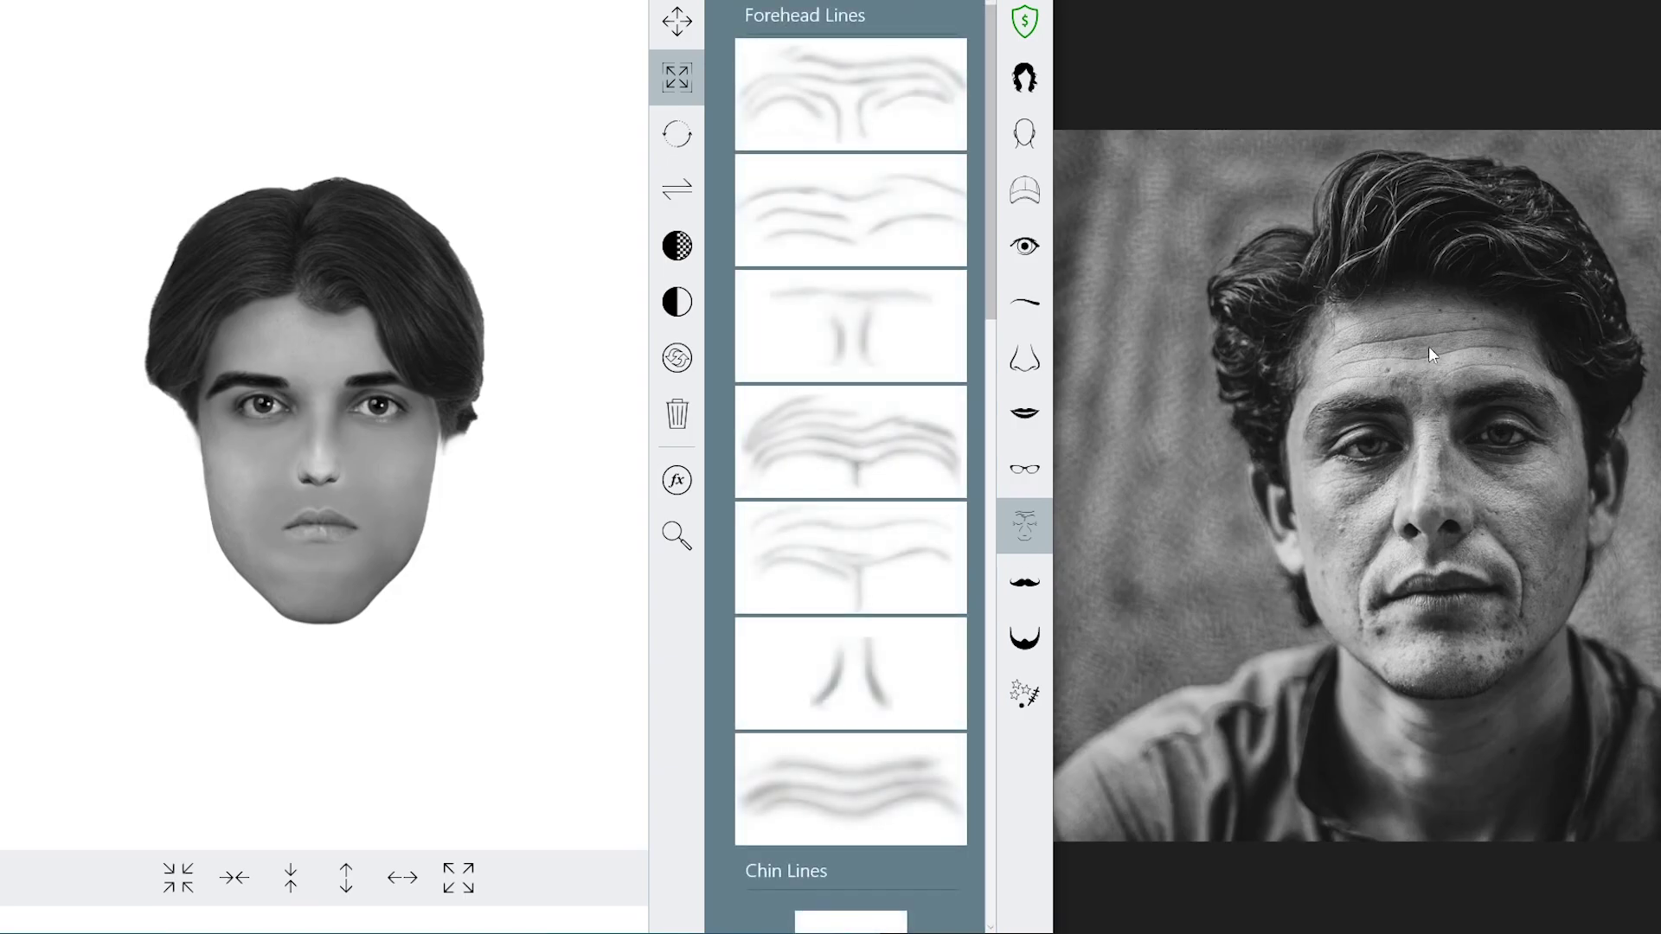
click(918, 232)
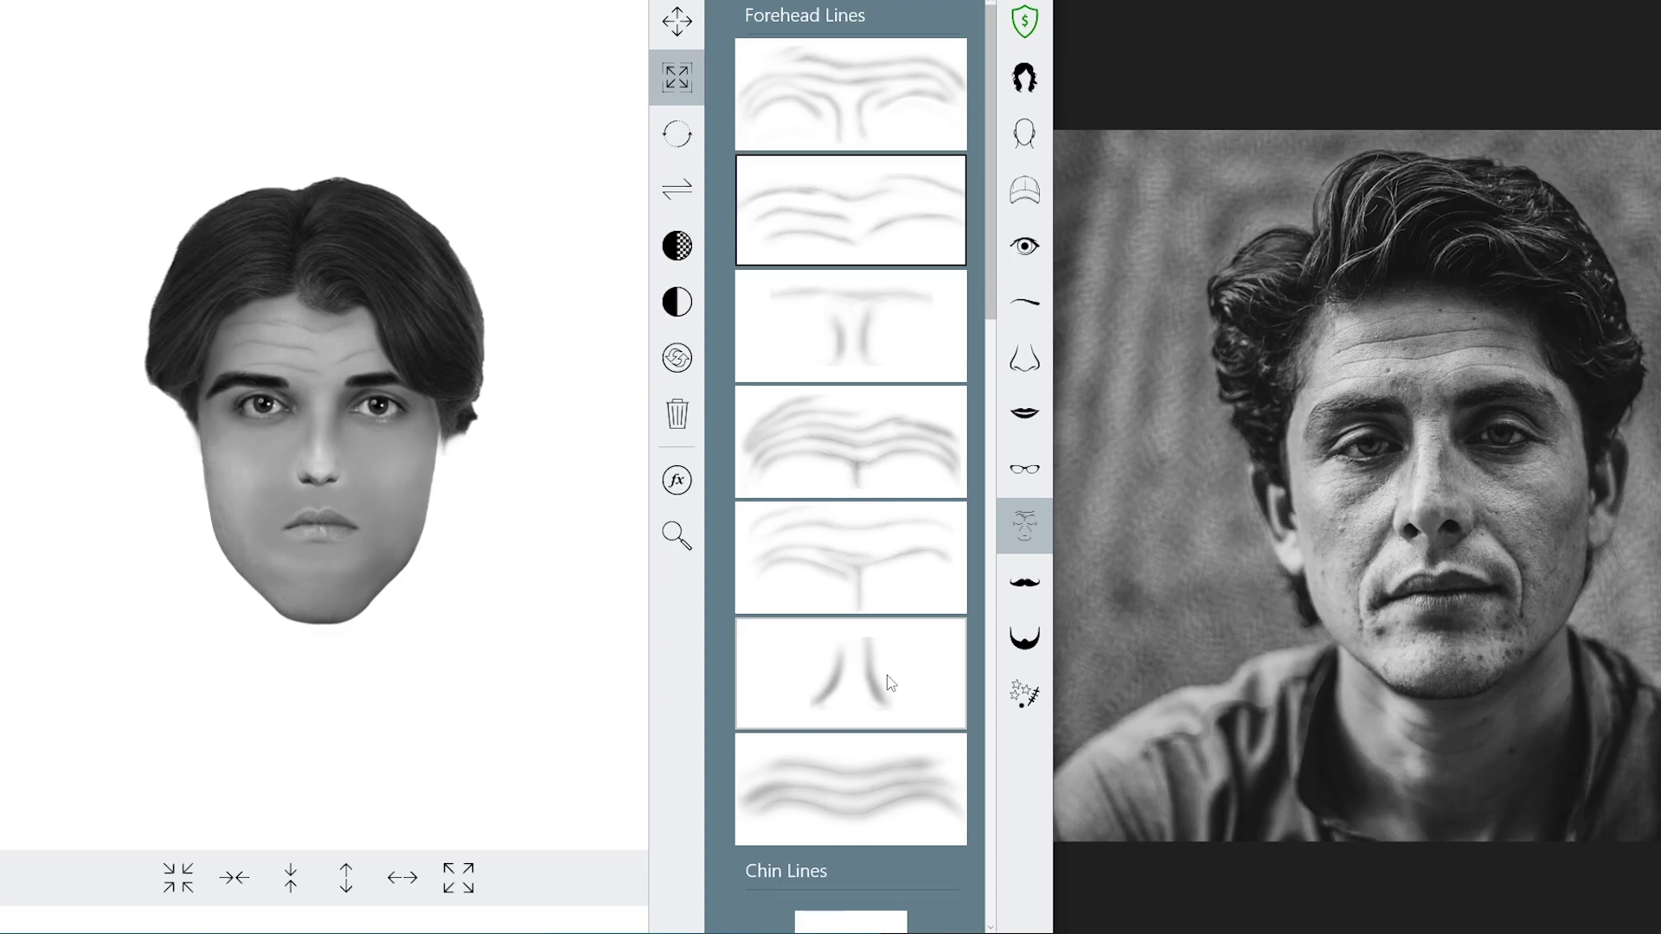
scroll(886, 675, down, 5)
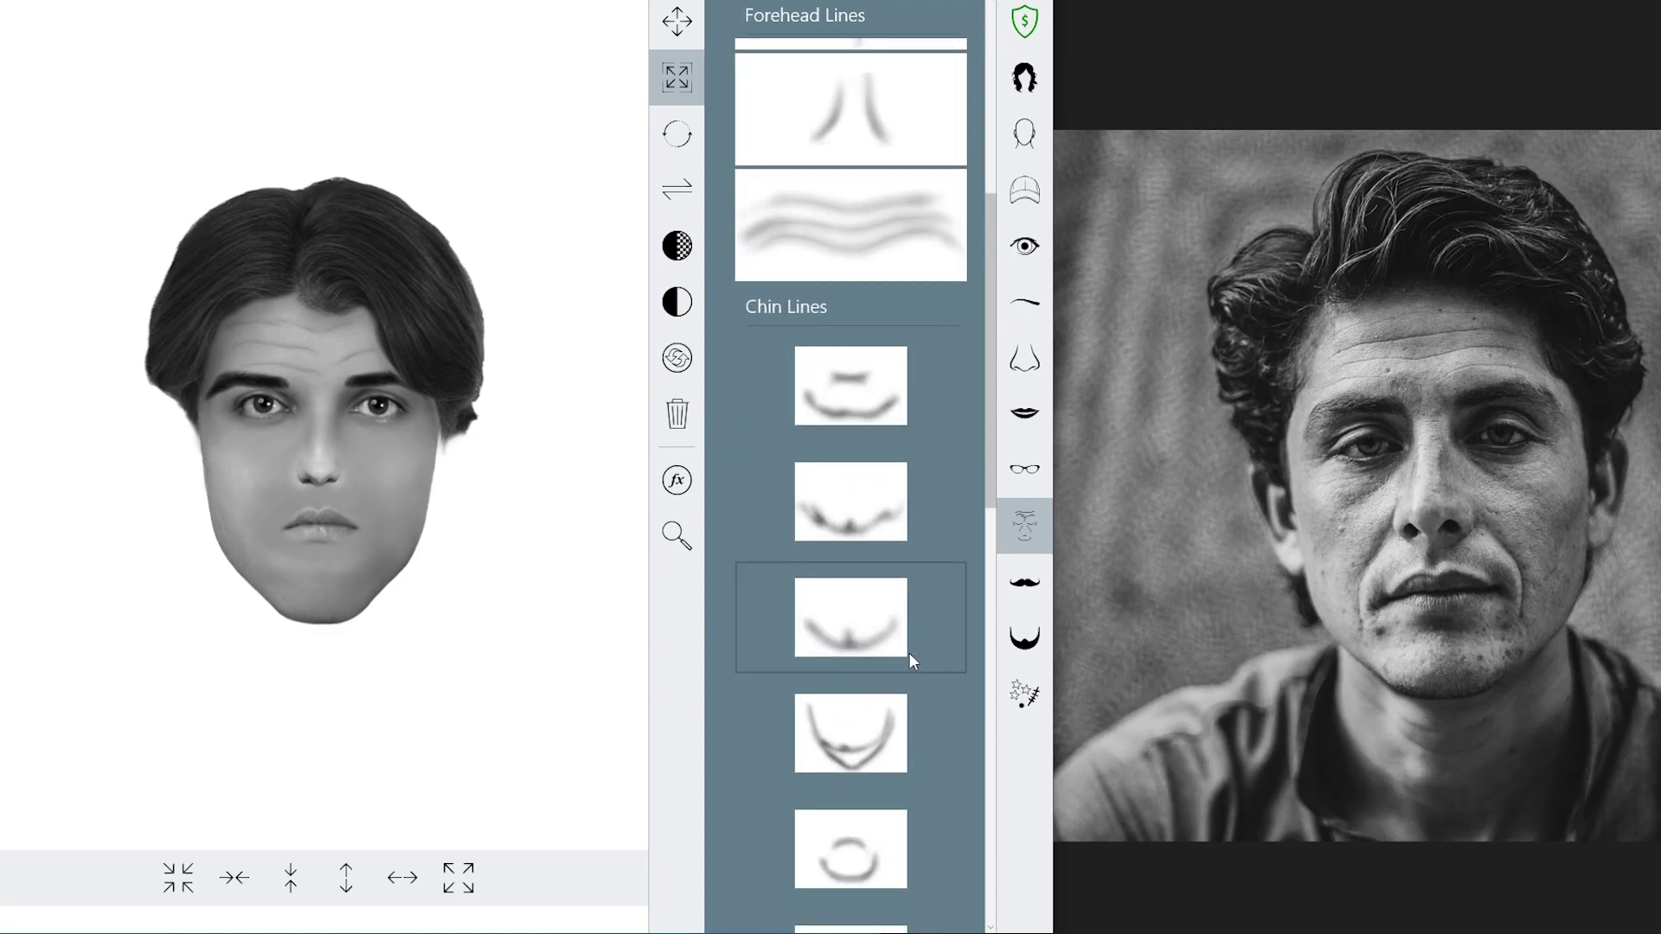
scroll(909, 653, down, 6)
scroll(910, 654, down, 5)
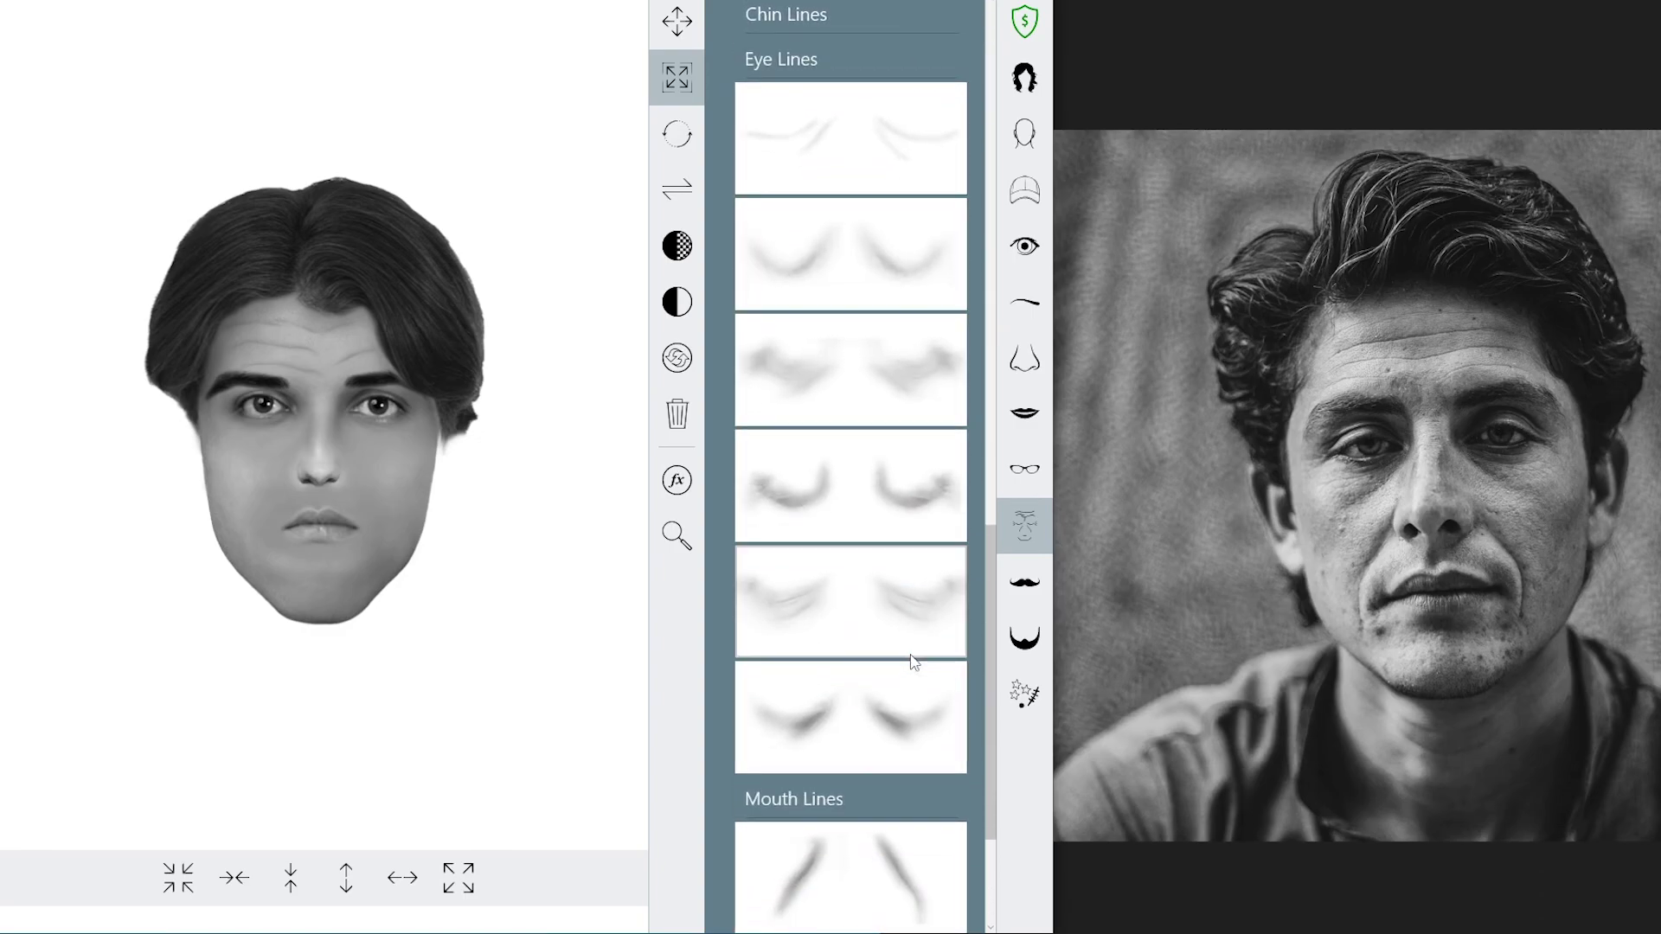
click(904, 636)
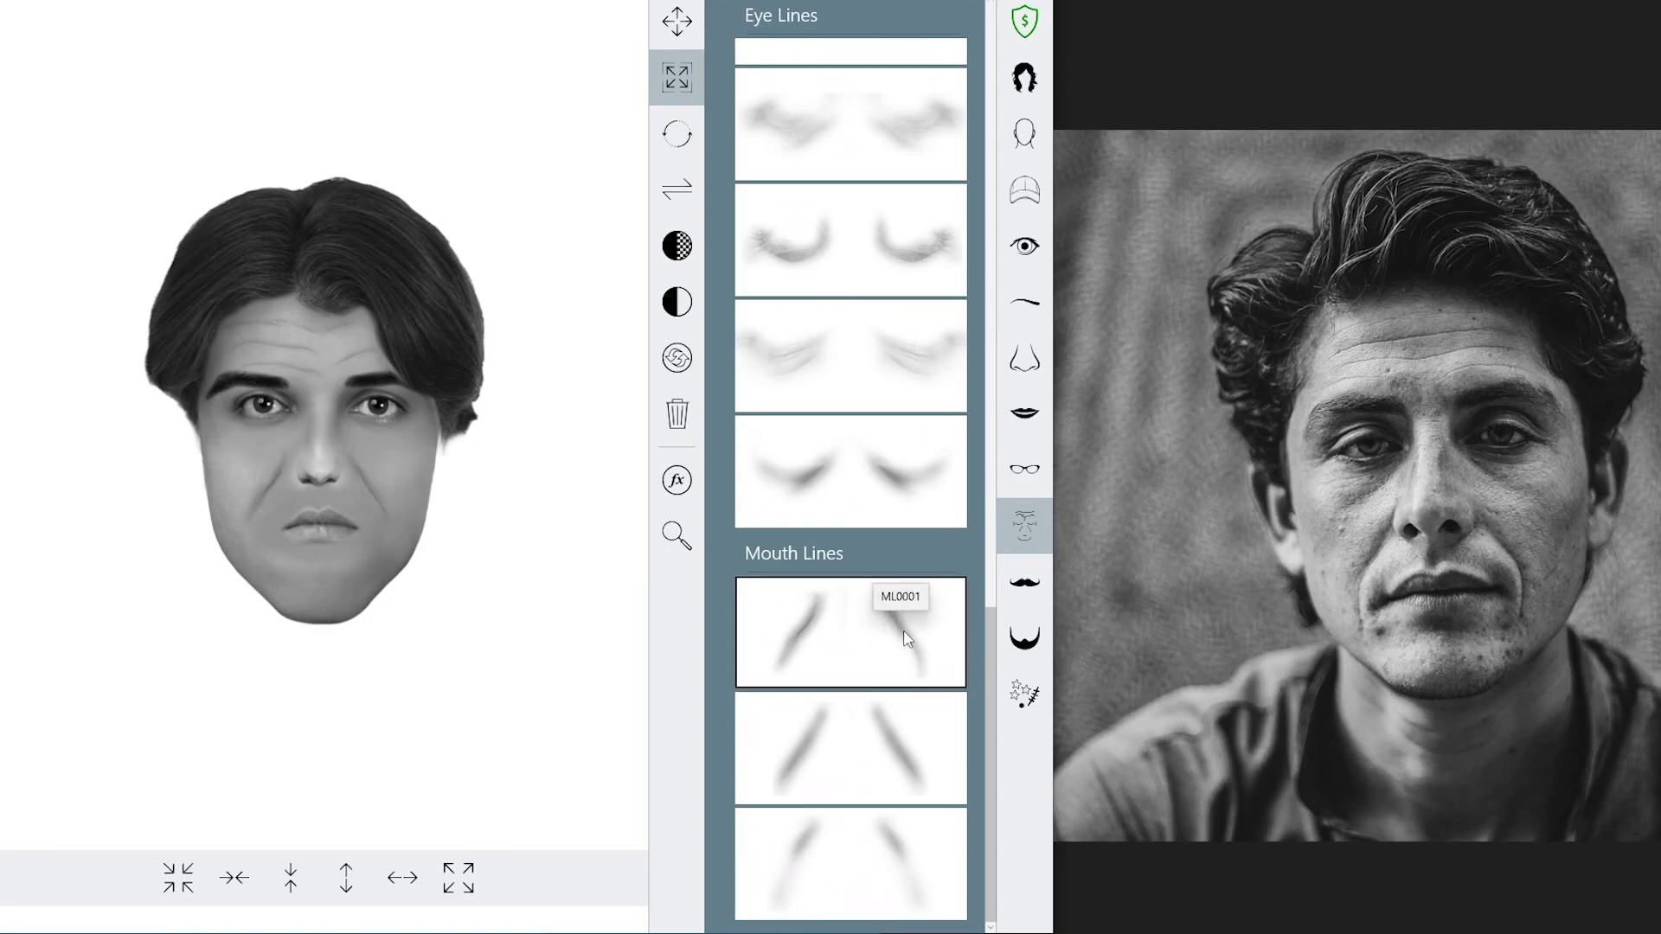
- Compare the mouth lines ML0002 and the third Mouth Lines pattern on the face, and return to ML0001
click(910, 741)
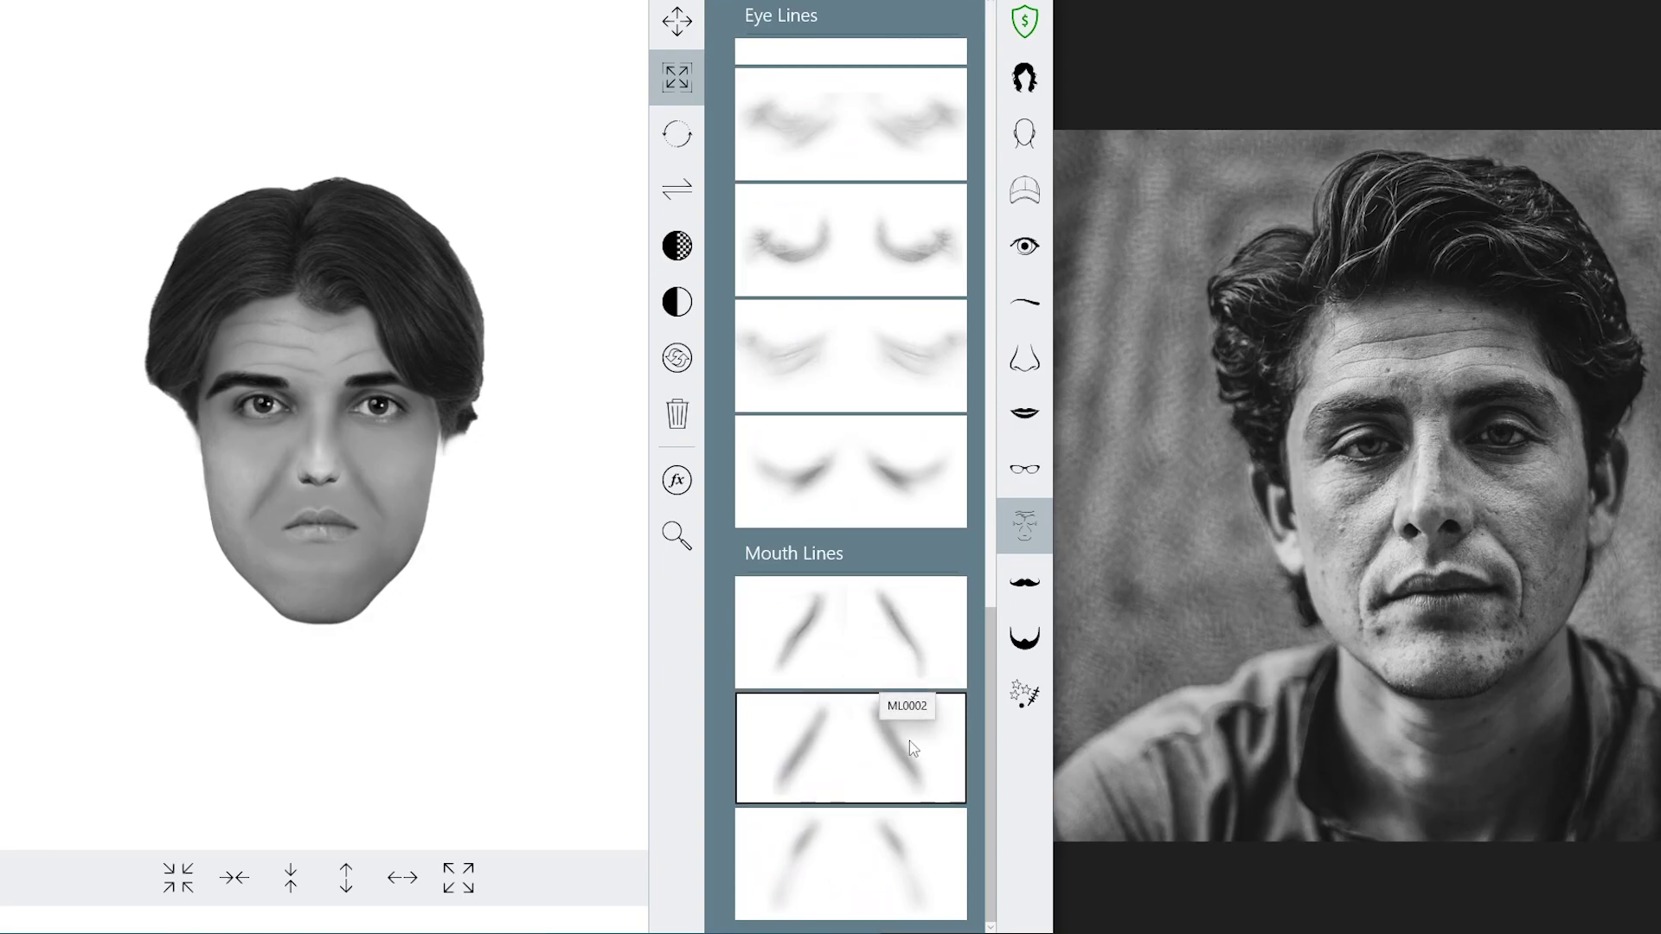
click(890, 866)
click(890, 665)
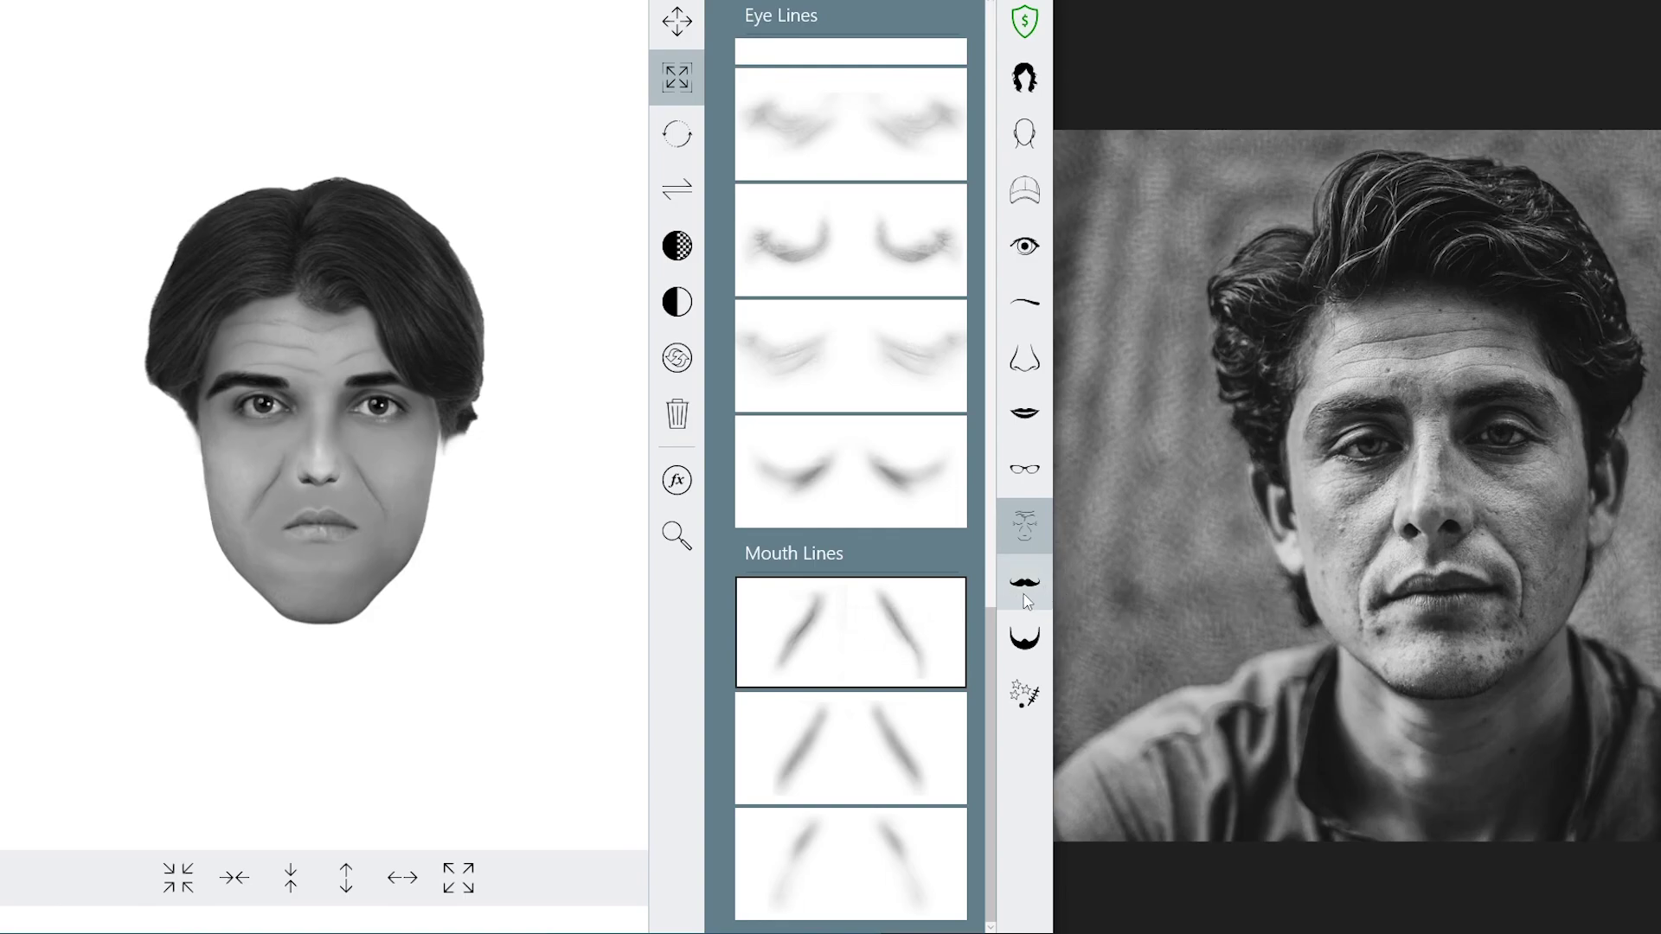
- Add the mole from the Mole group to the face
click(1020, 718)
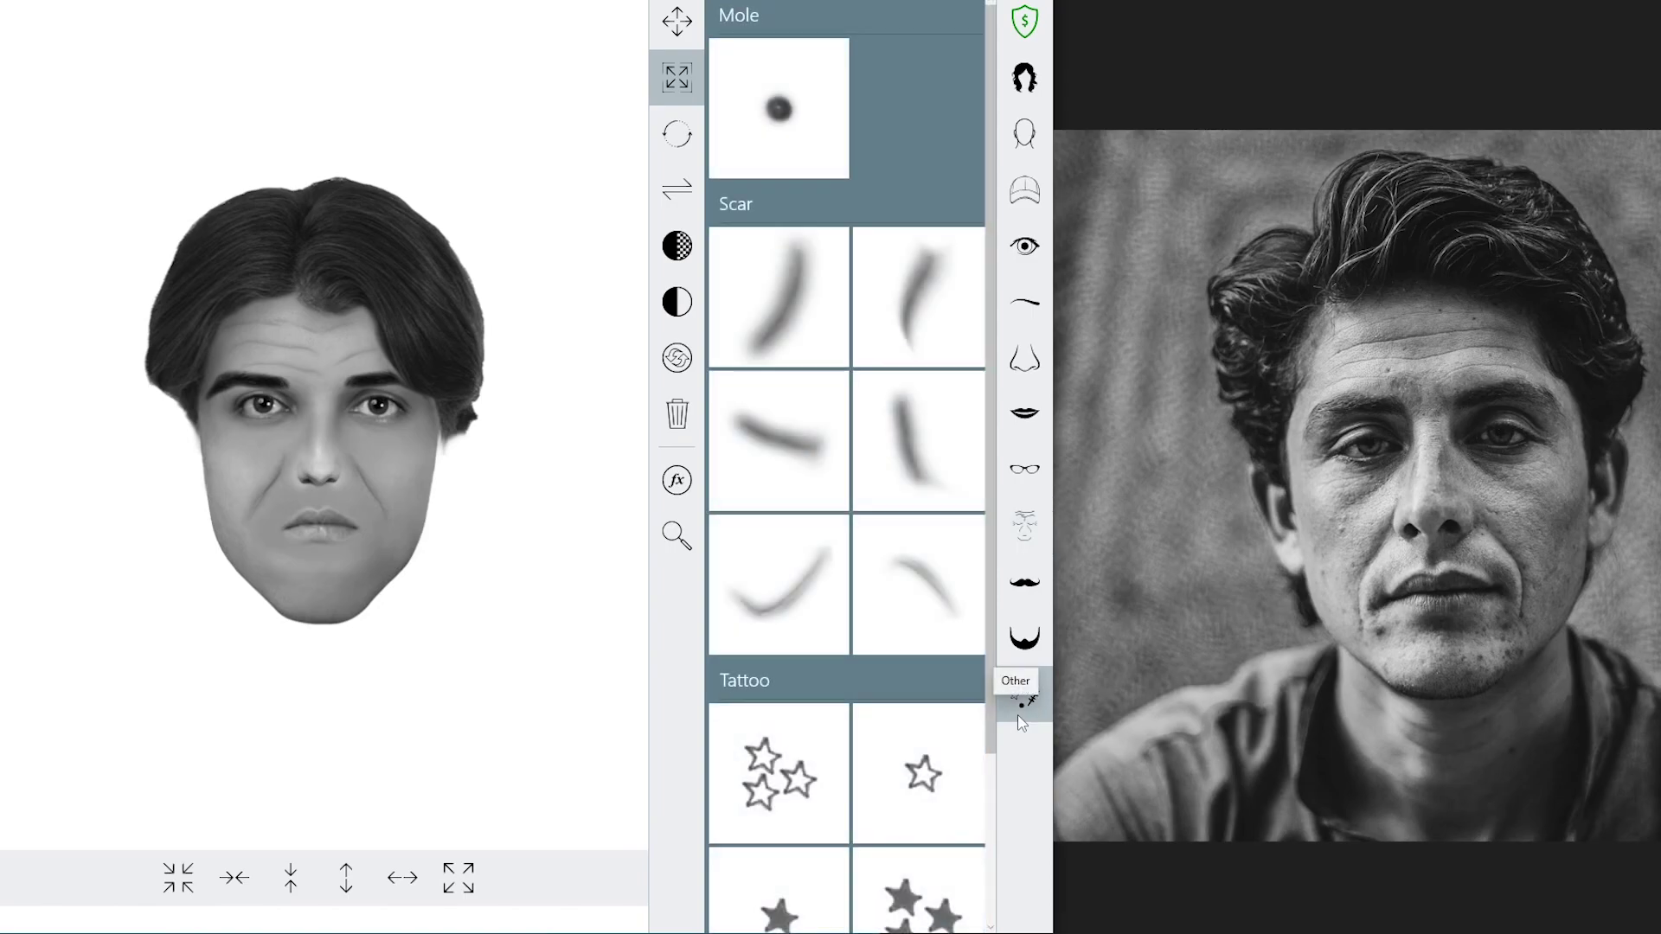
scroll(888, 708, down, 2)
scroll(889, 699, up, 2)
click(783, 135)
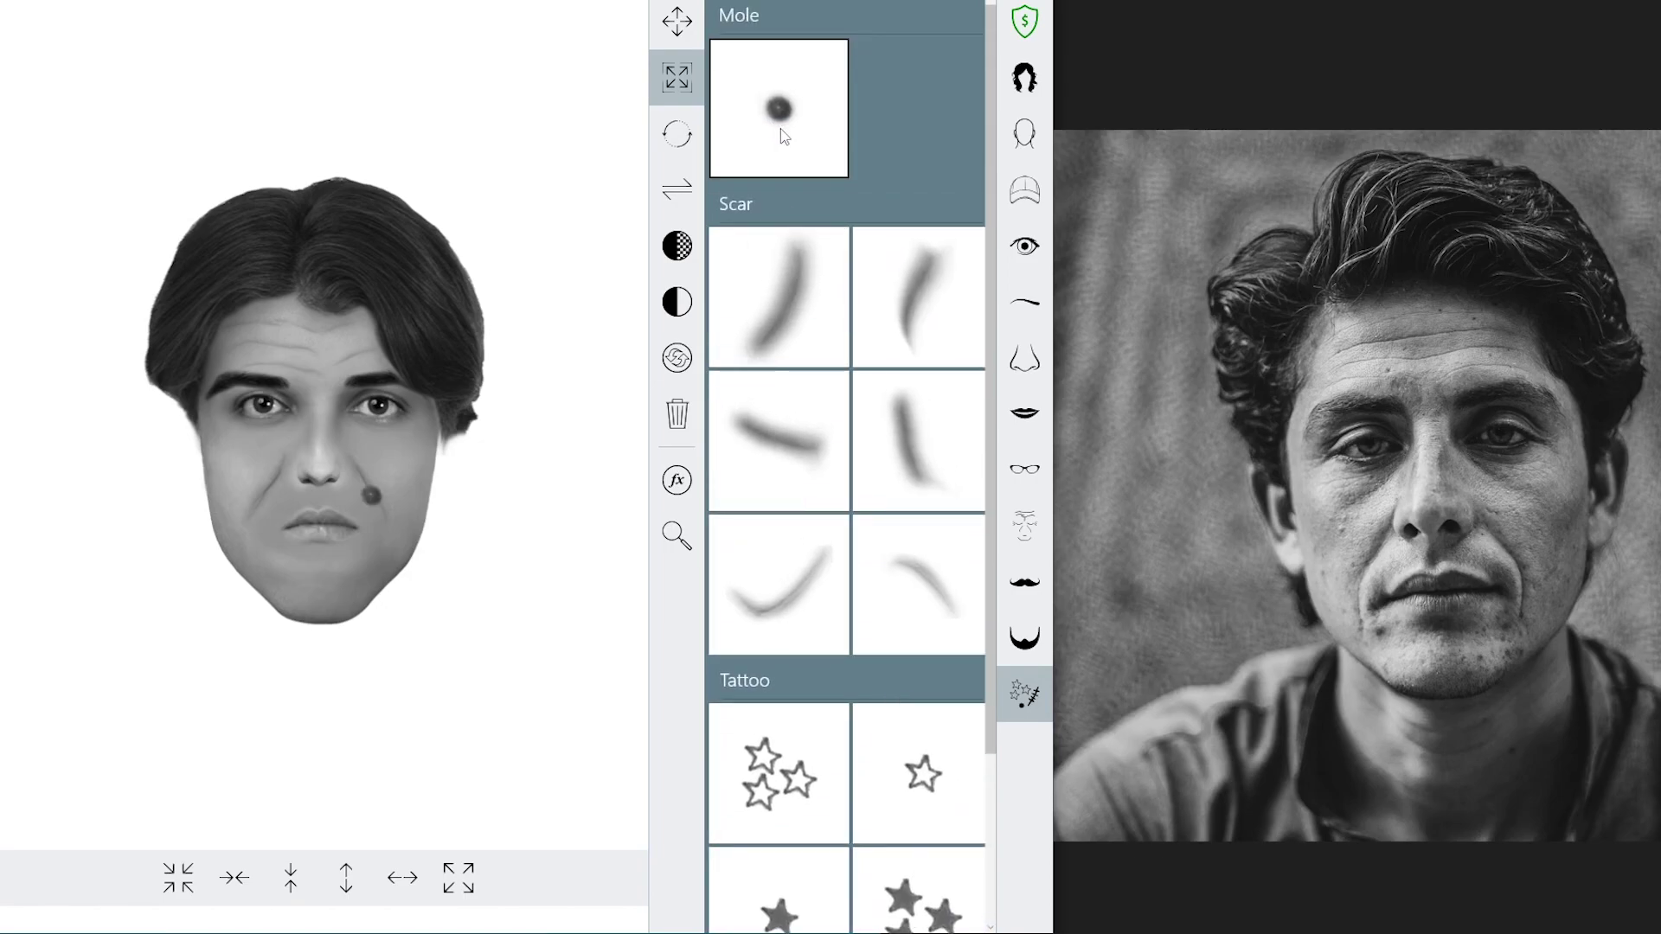
- Move the mole left and down onto the chin, below the left corner of the mouth as seen in the composite
click(677, 21)
click(235, 878)
click(236, 879)
click(235, 879)
click(237, 881)
click(237, 880)
click(237, 880)
click(237, 881)
click(237, 880)
click(237, 881)
click(349, 880)
click(349, 881)
click(348, 880)
click(349, 880)
click(349, 881)
click(349, 881)
click(349, 881)
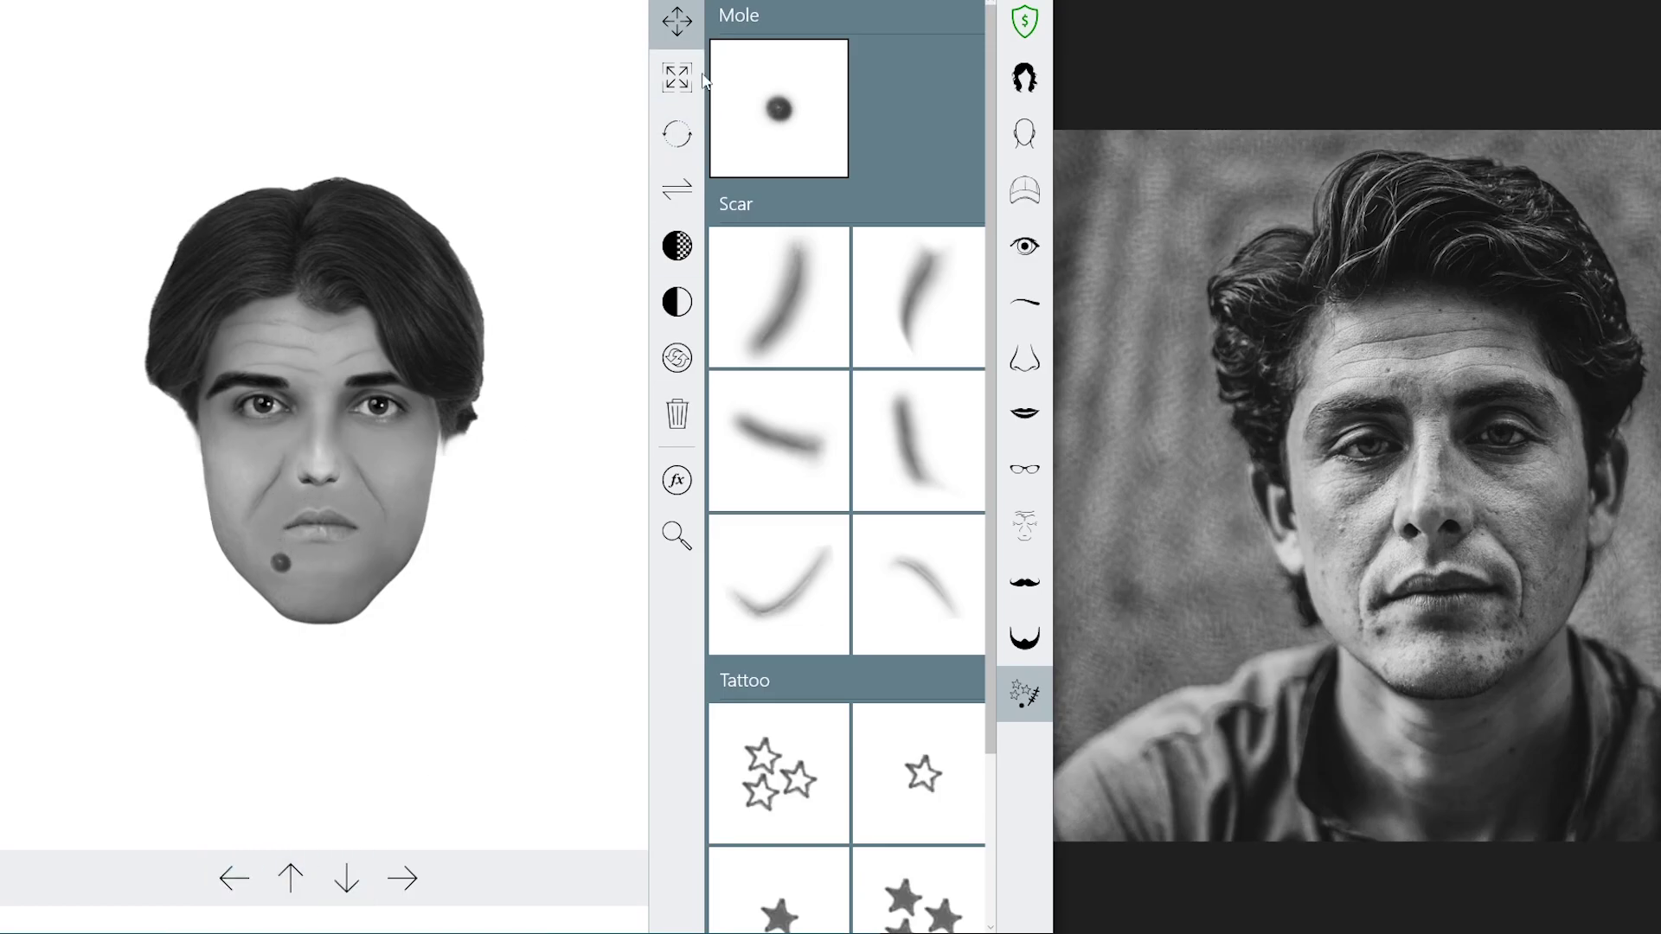
- Shrink the mole and adjust its position on the side of the chin below the mouth corner
click(679, 78)
click(182, 878)
click(347, 878)
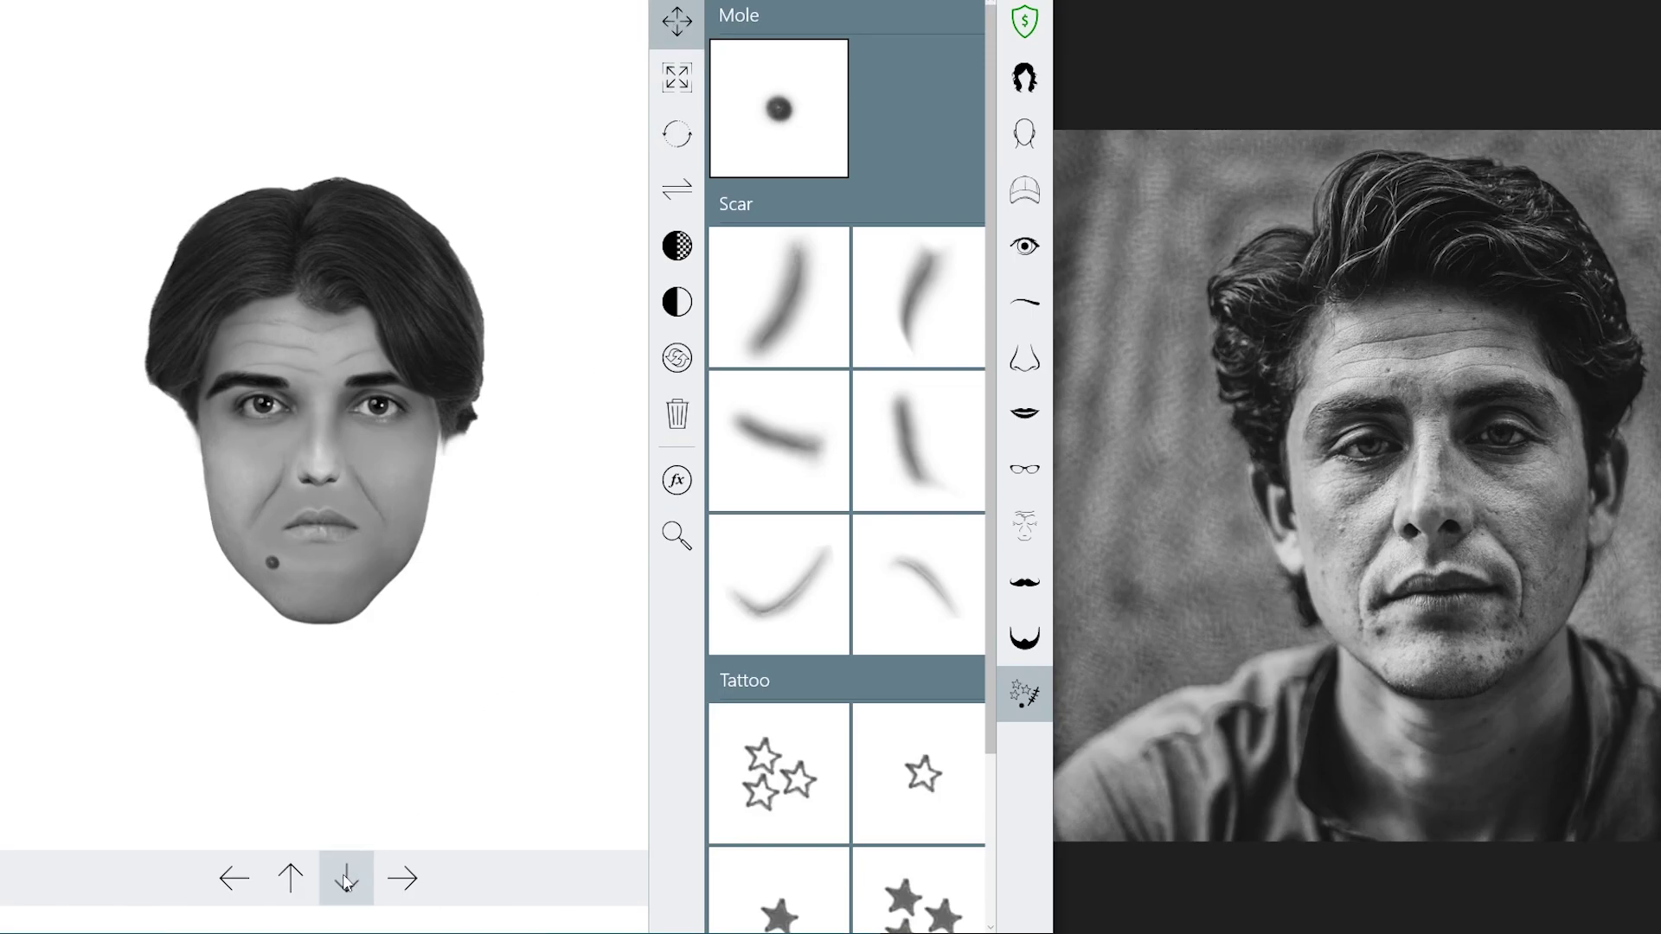
click(346, 878)
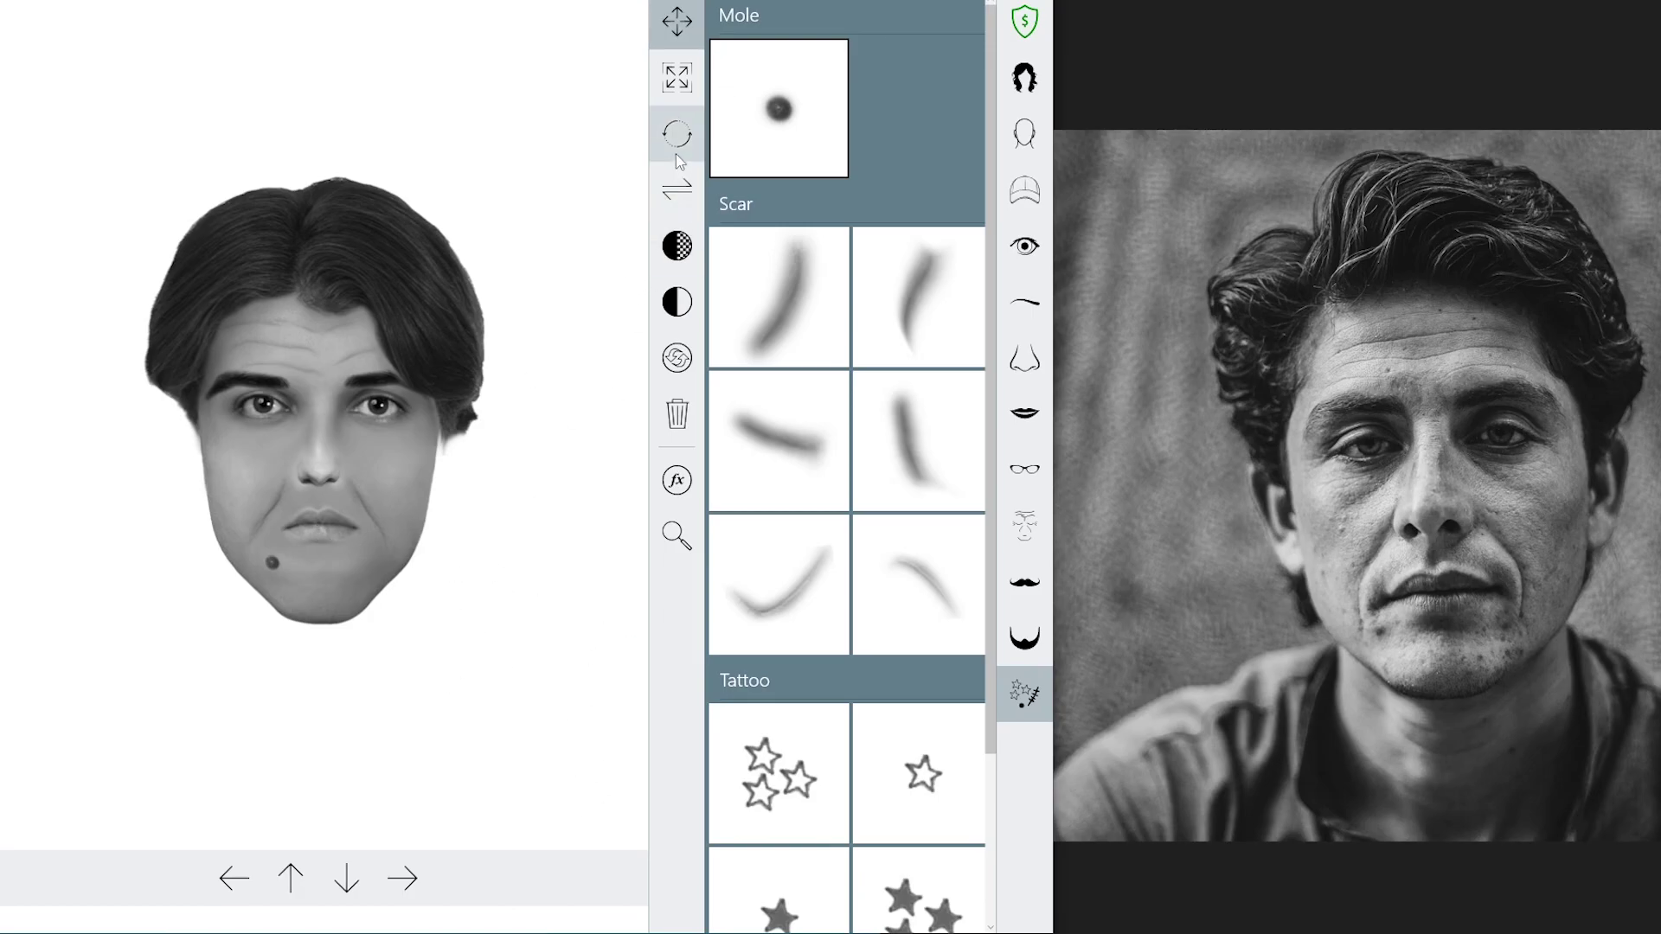
- Widen the lips, and make the mole on the chin slightly smaller and lighter
click(677, 77)
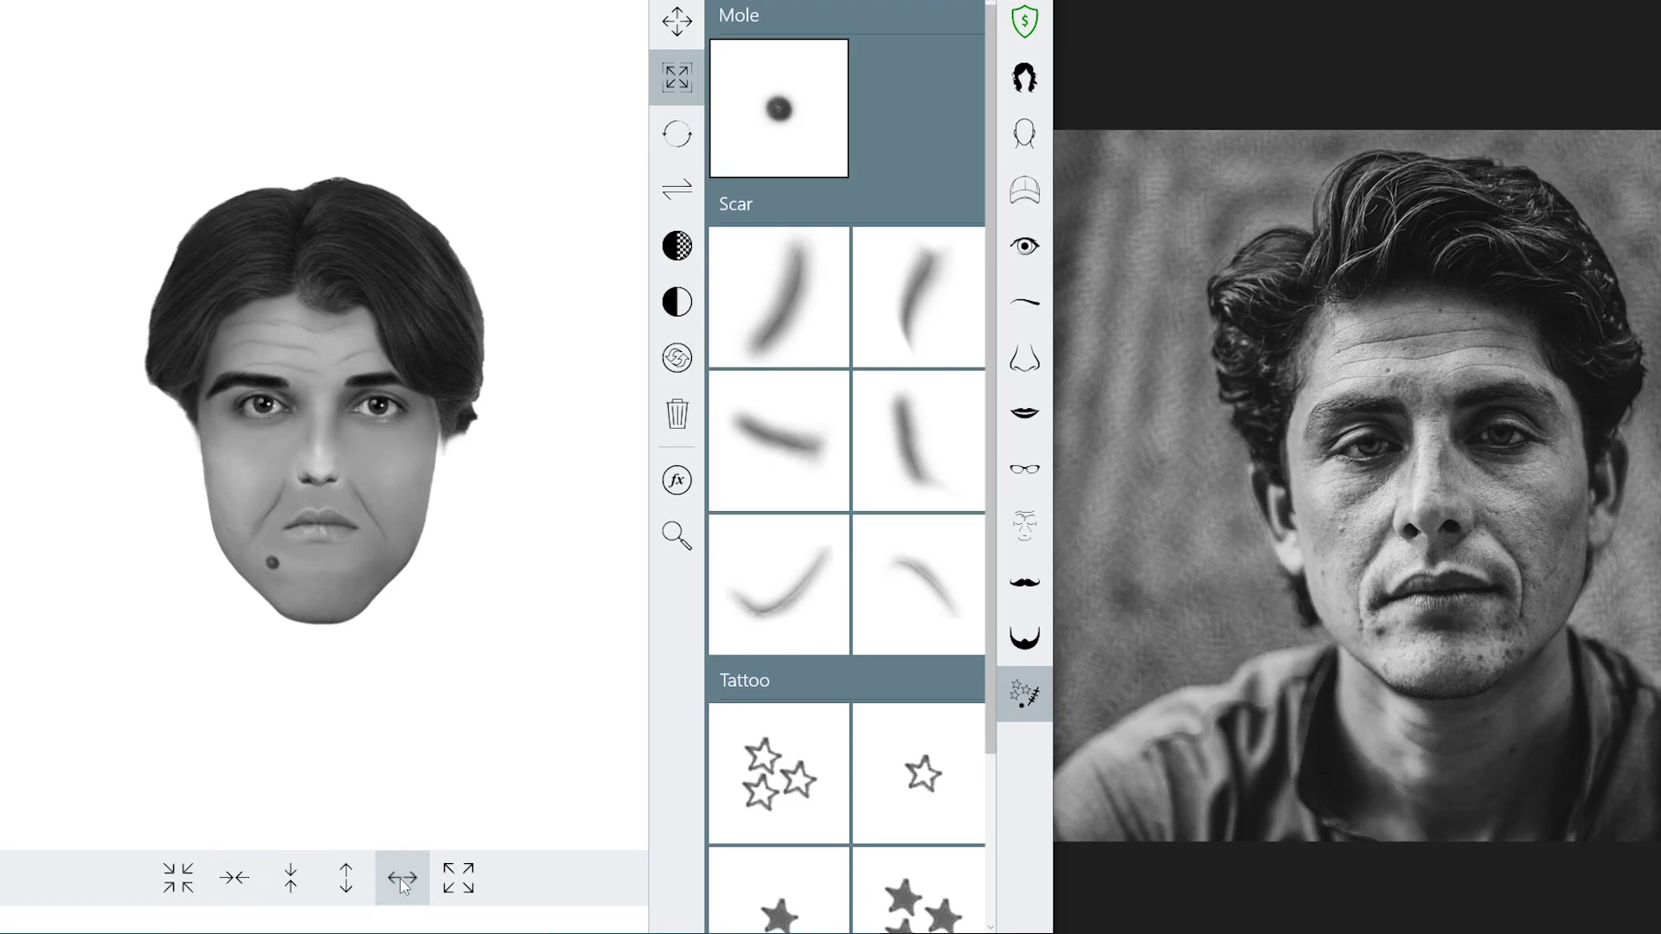
click(380, 889)
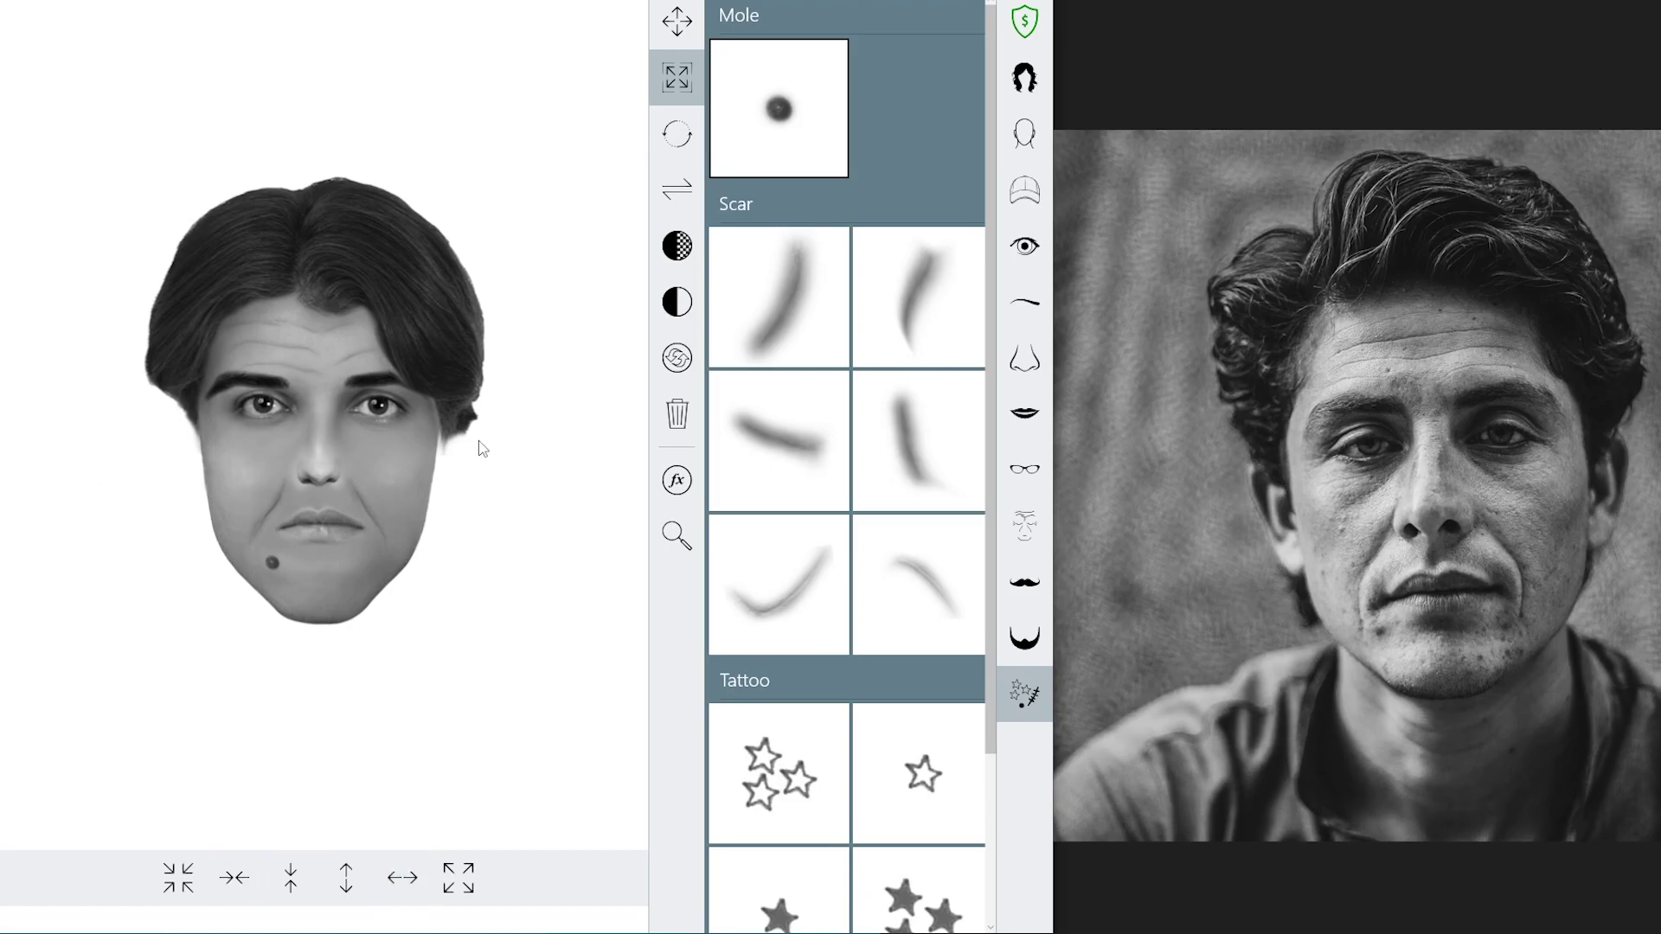
click(182, 890)
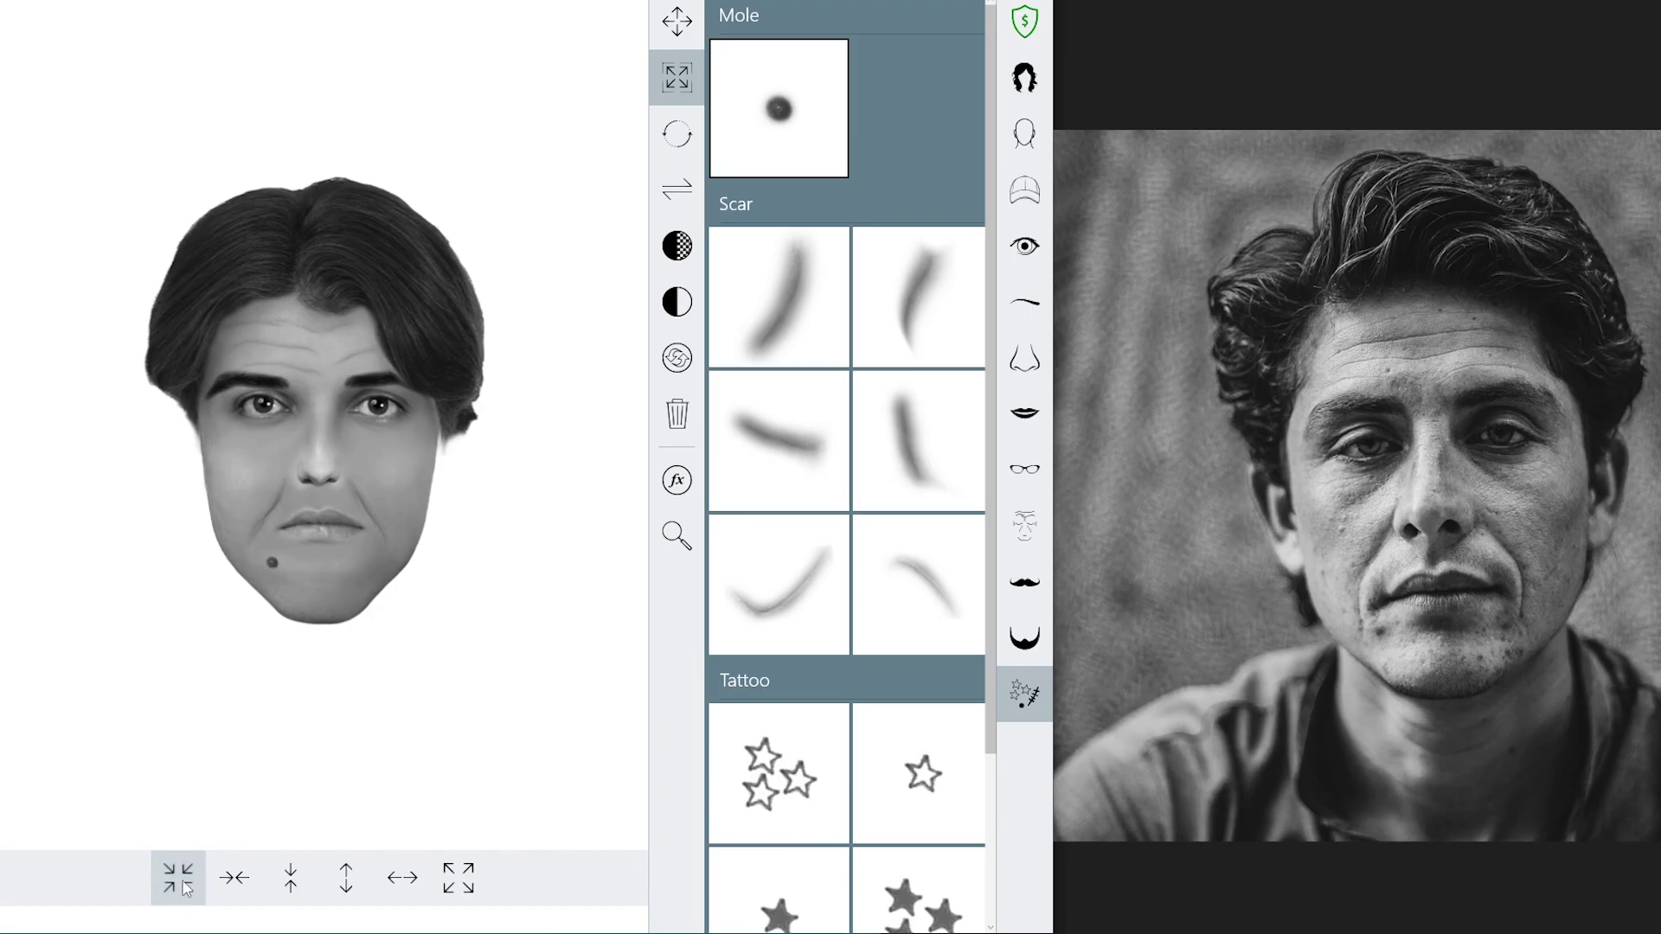
click(676, 302)
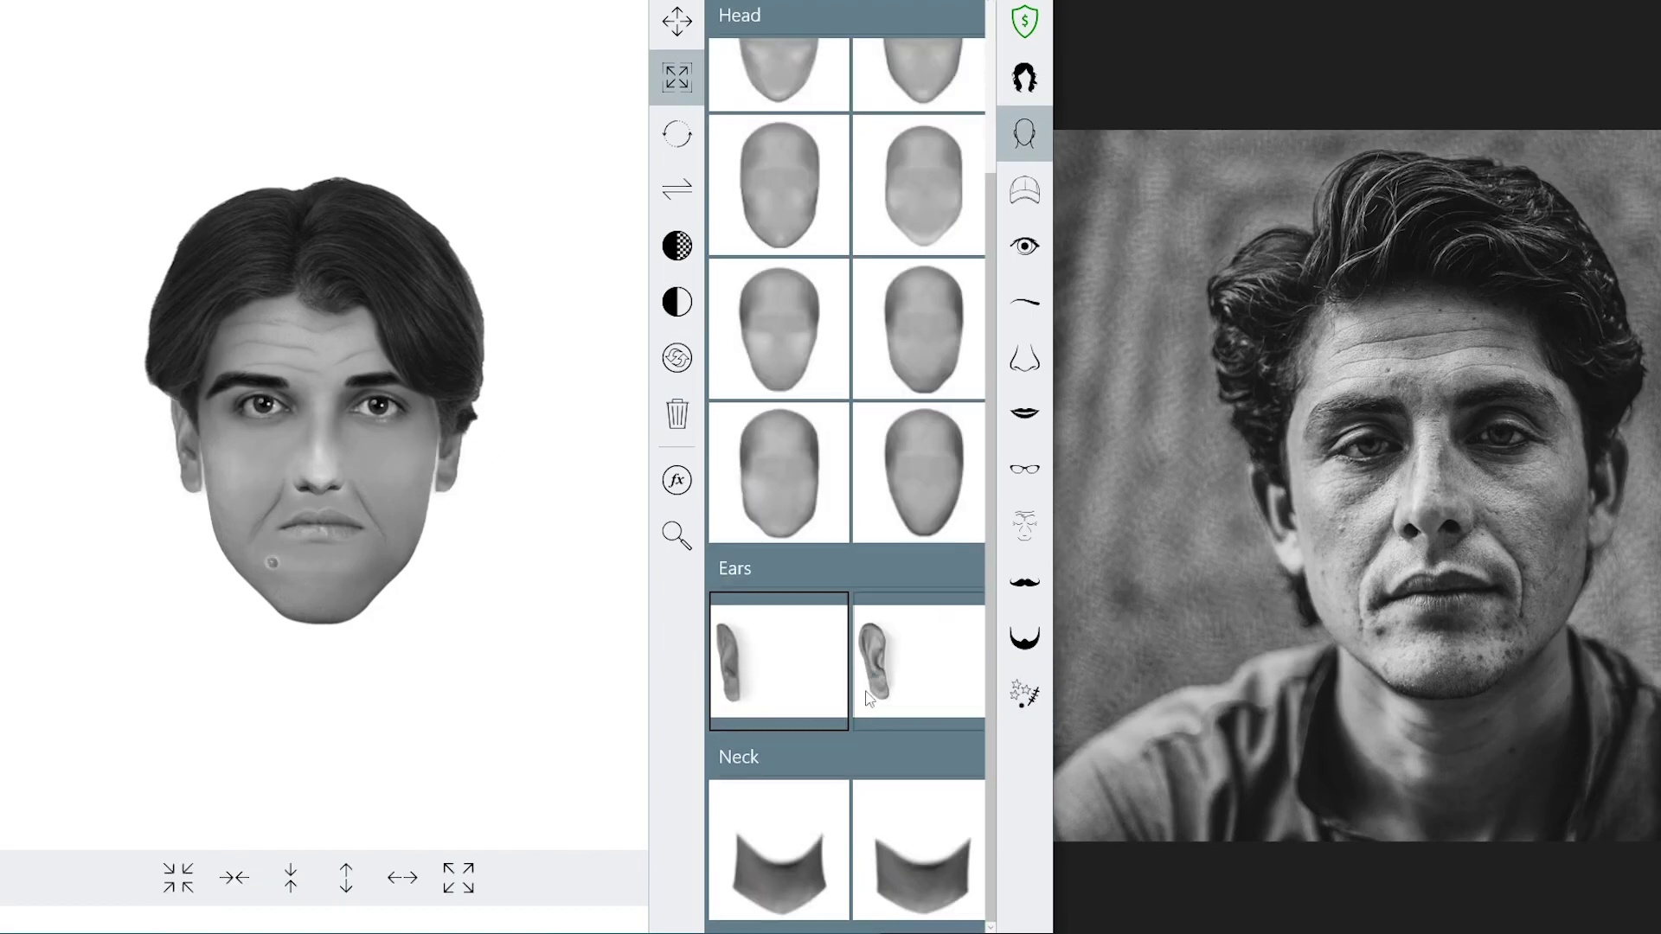
- Add the first pattern of the Ears group and narrow the ears so they sit closer to the head
click(233, 882)
click(234, 884)
click(234, 884)
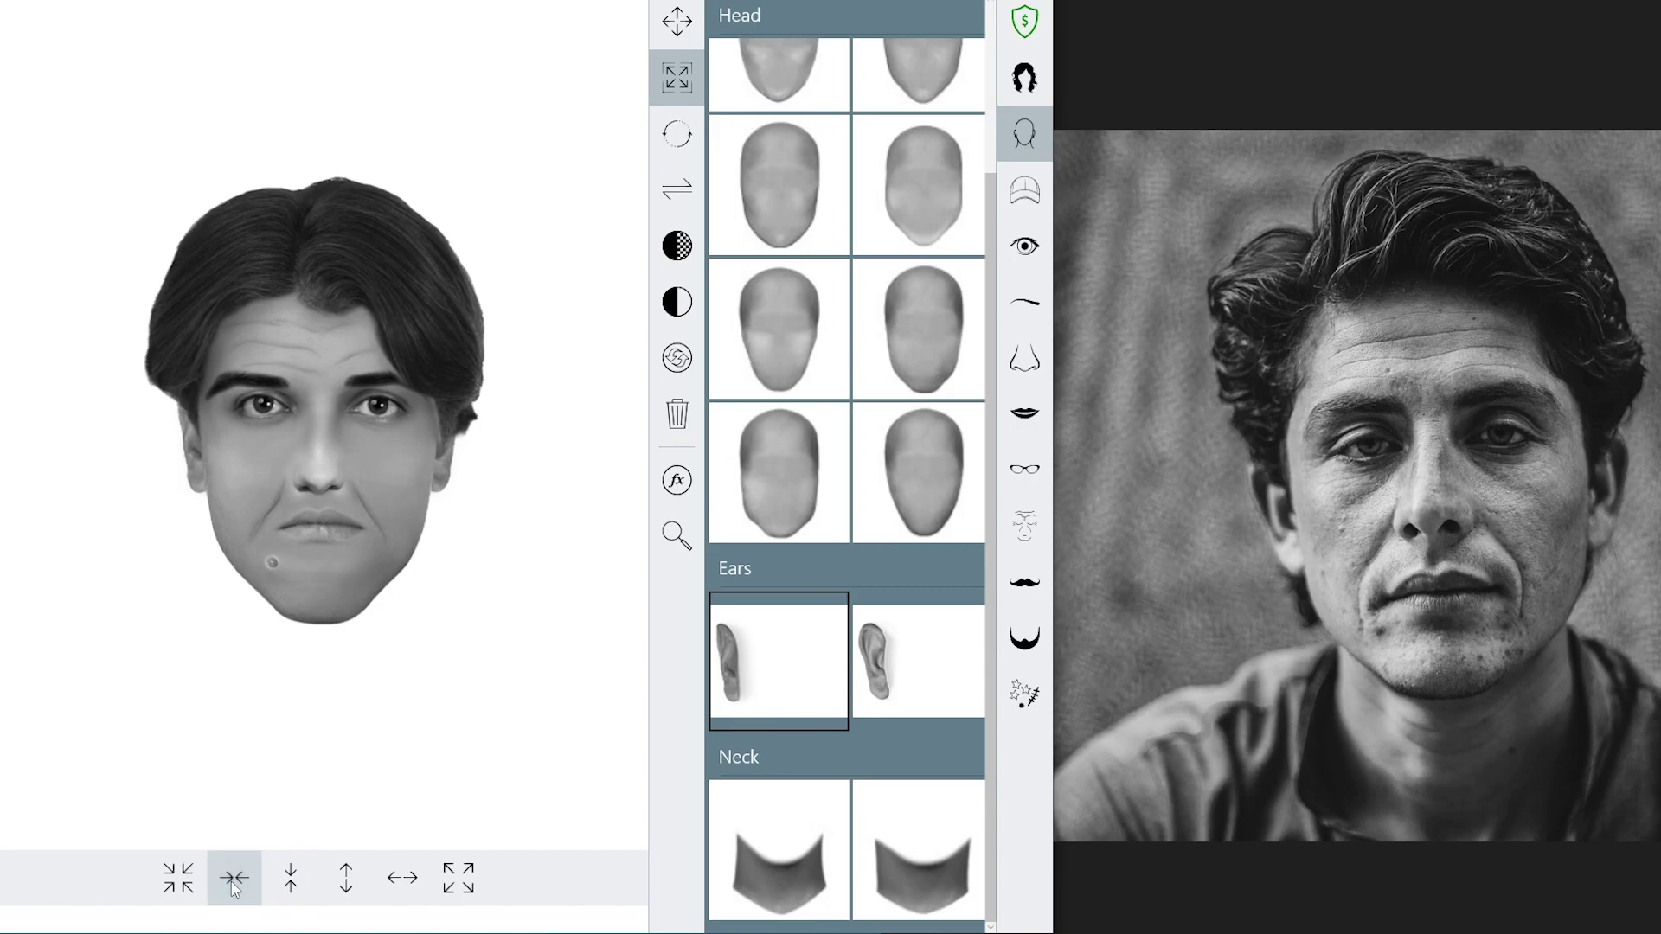
- Shift the ears and the lips slightly down on the face
click(675, 13)
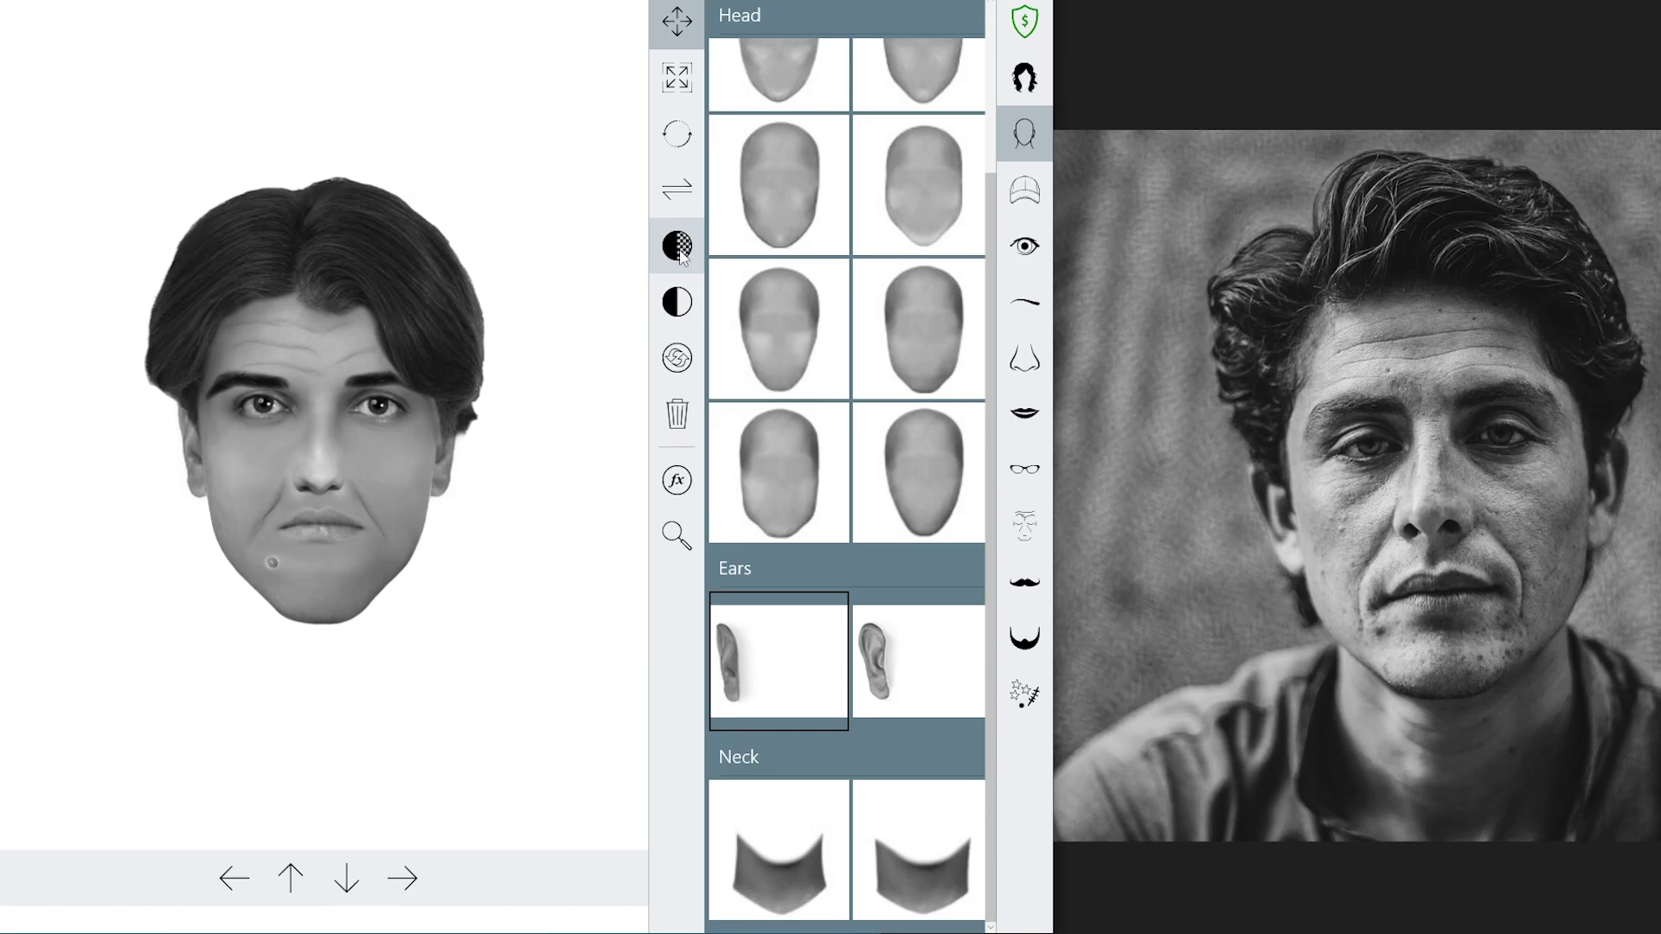
click(336, 894)
click(338, 889)
click(339, 884)
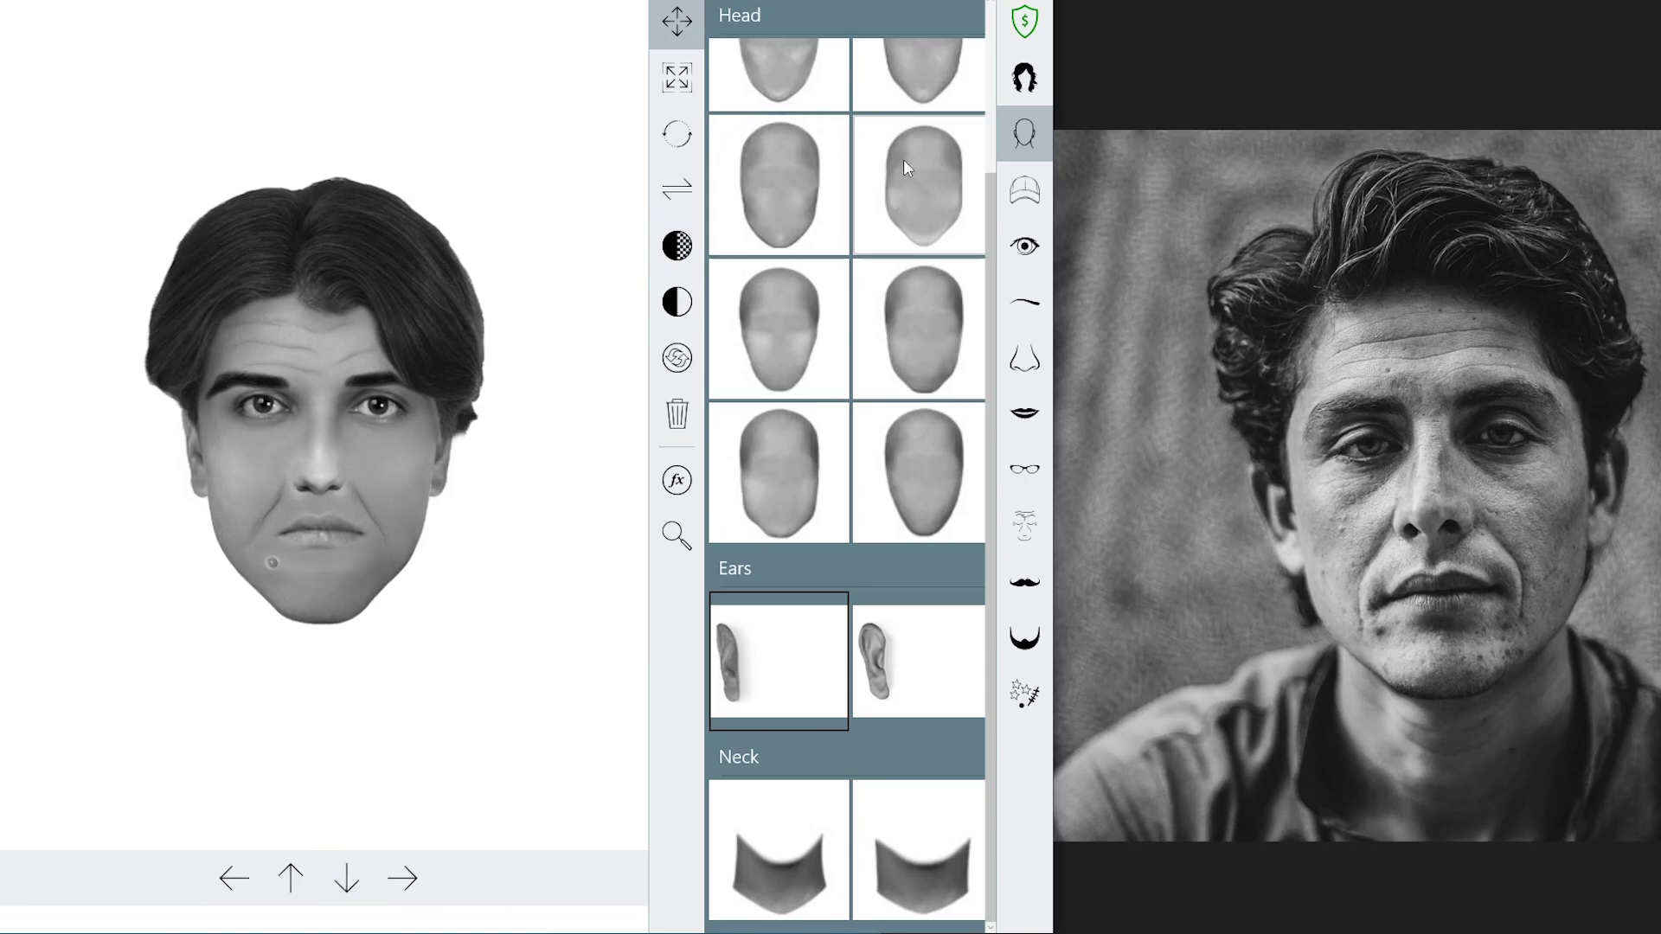
- Try the second Almond-Narrow eyes, and replace them with the seventh Almond-Narrow eyes, ready for resizing
click(1025, 246)
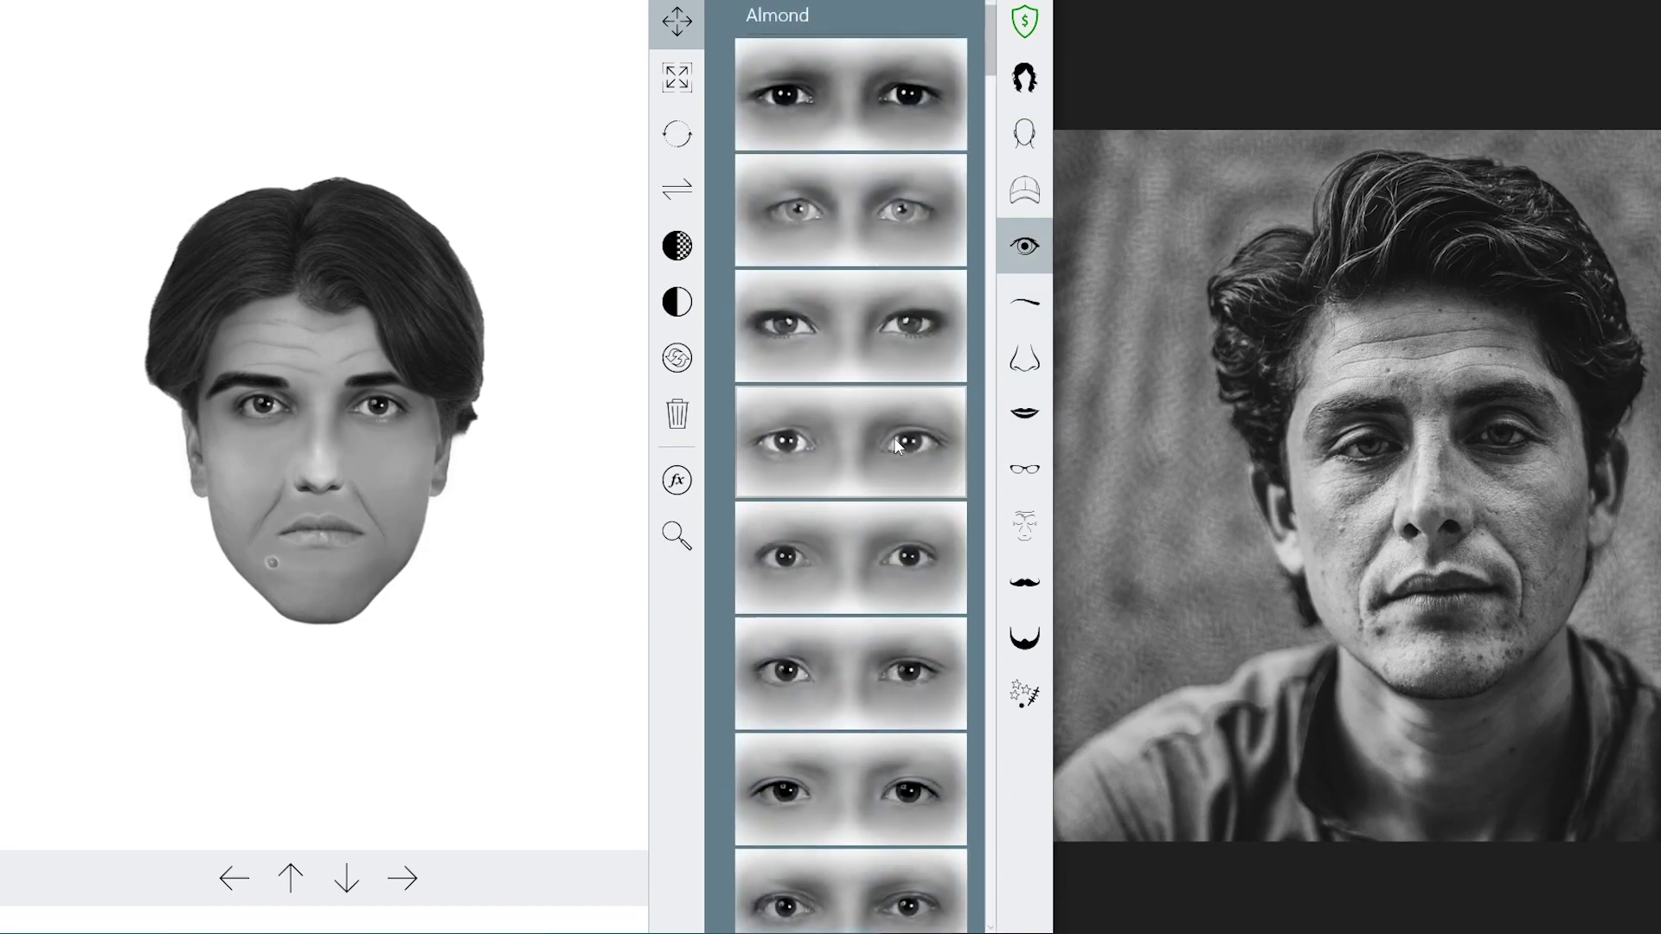
click(932, 501)
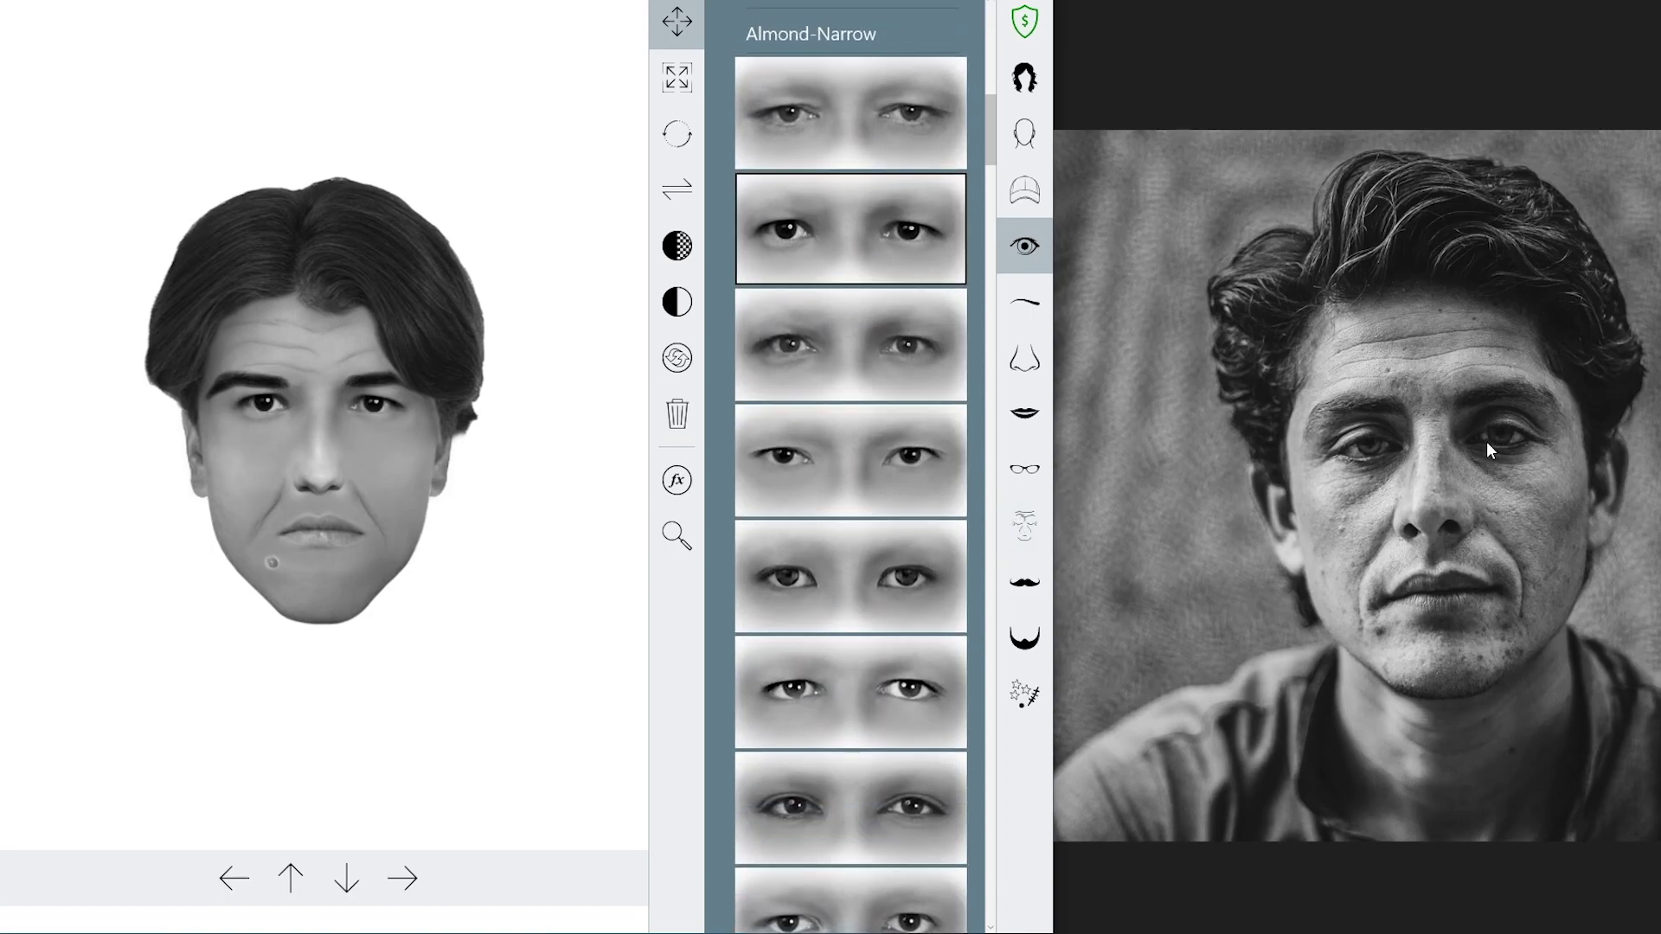
click(881, 548)
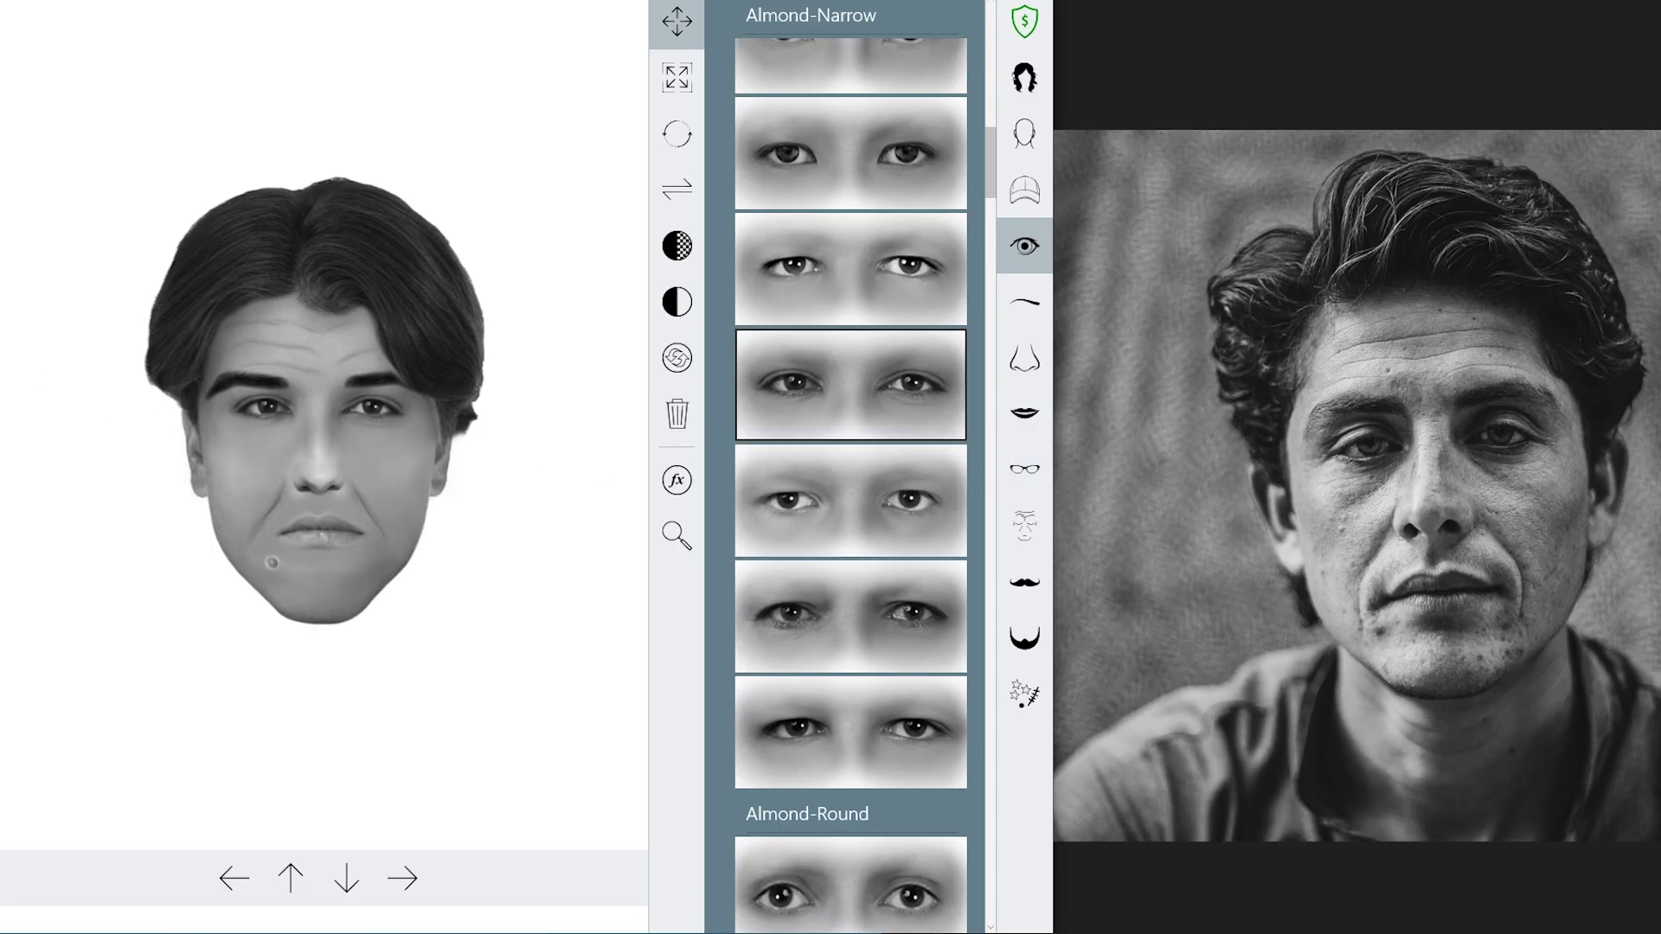
click(677, 76)
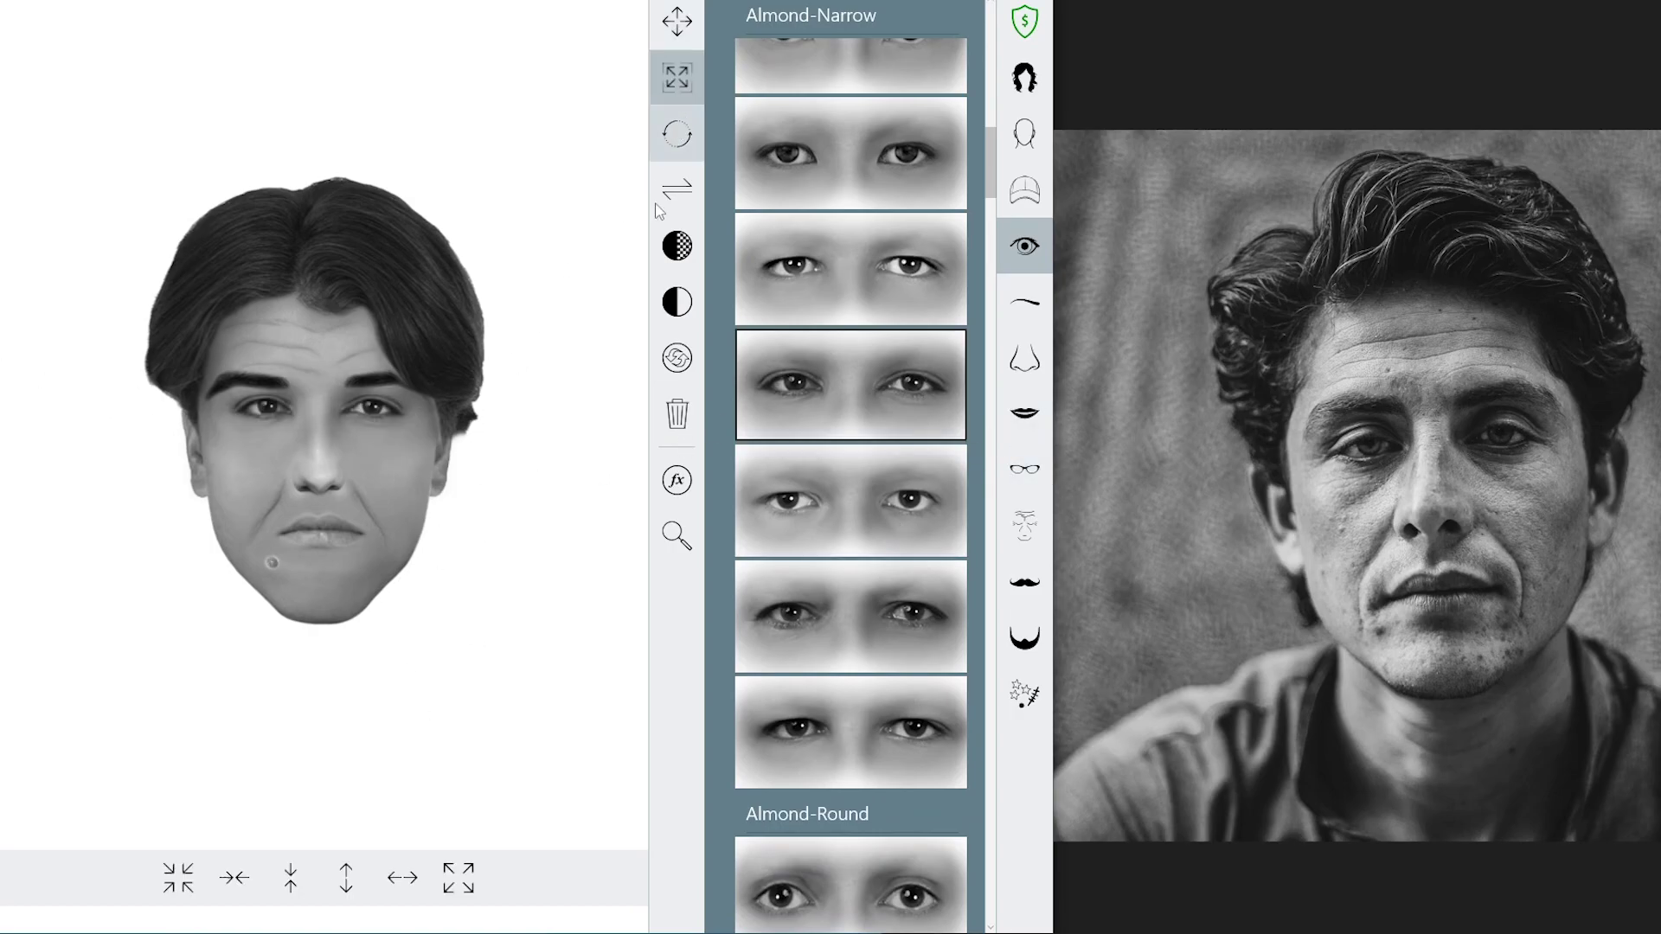